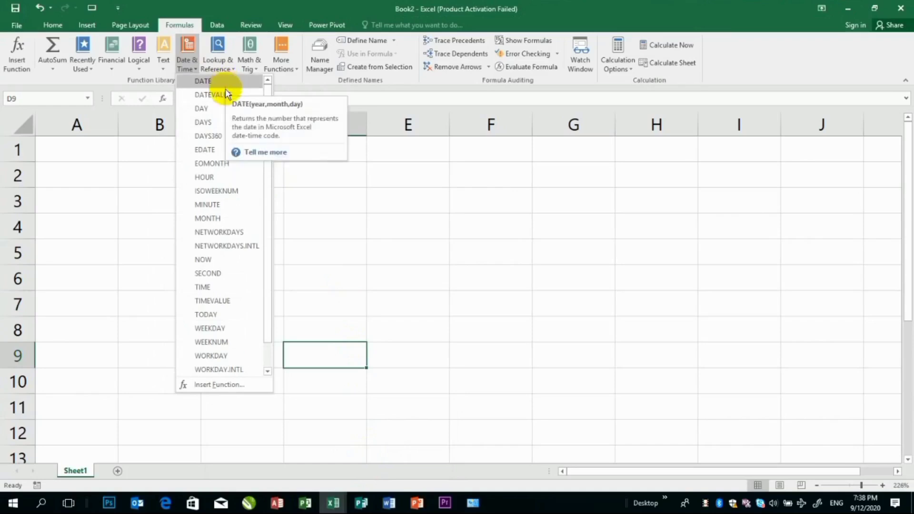
Enter the formula =date(2020,9,12) in cell A1 to build a date from year, month and day
click(153, 155)
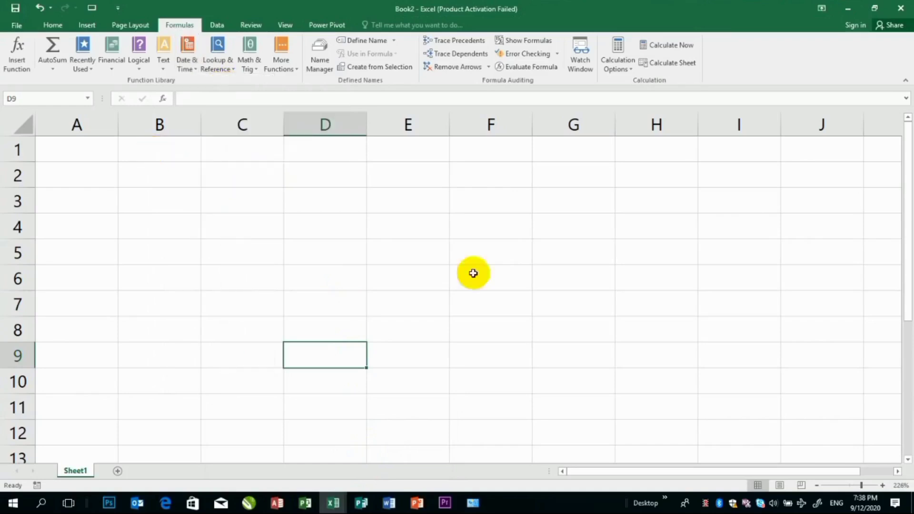
click(870, 485)
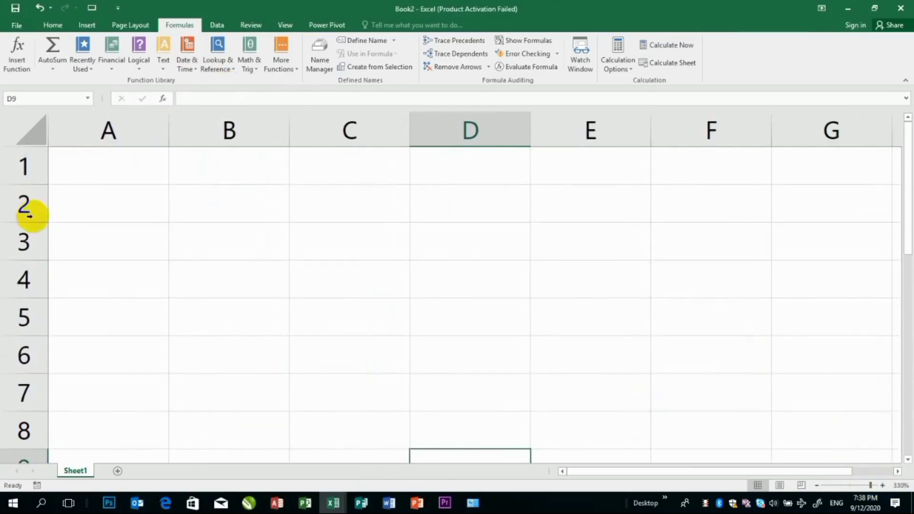
click(107, 184)
text(=)
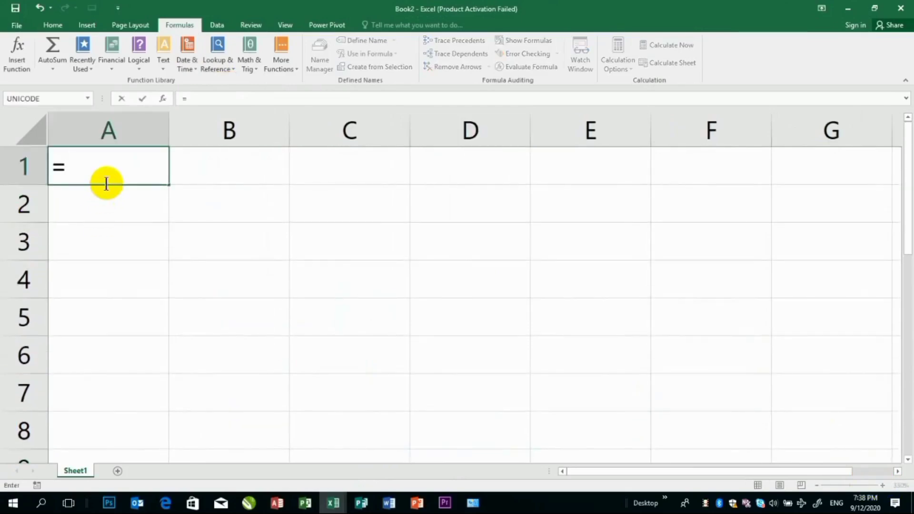
text(date()
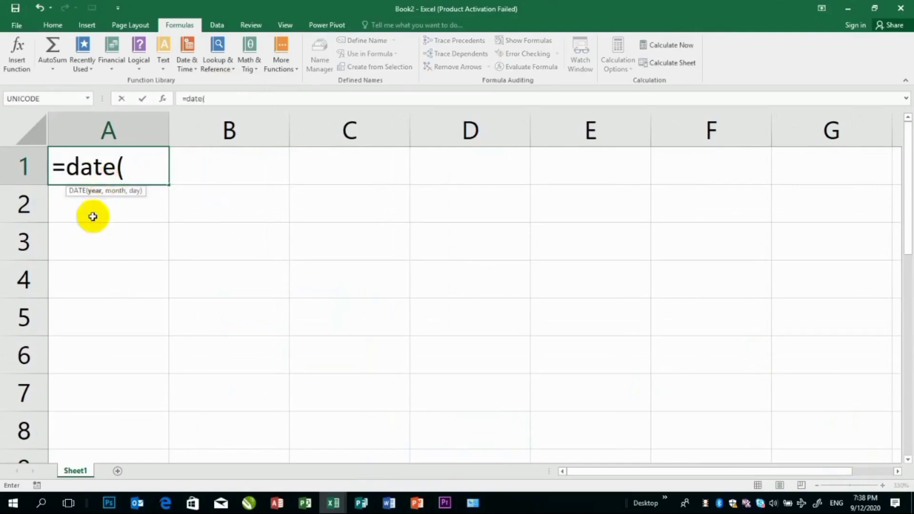
text(2020,)
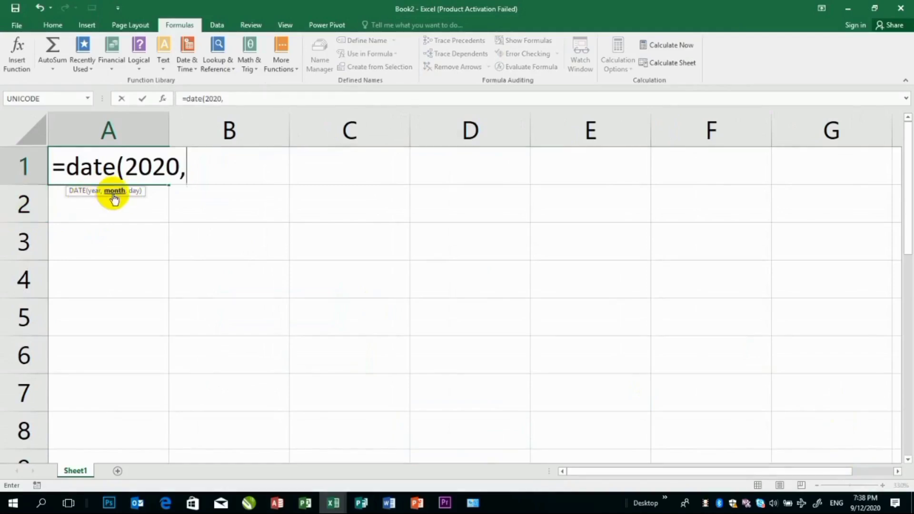
text(9,12))
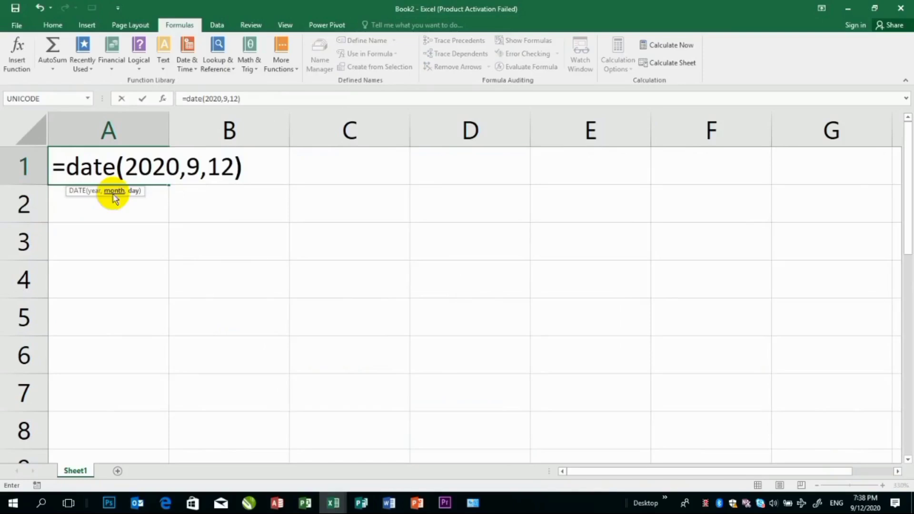
key(Return)
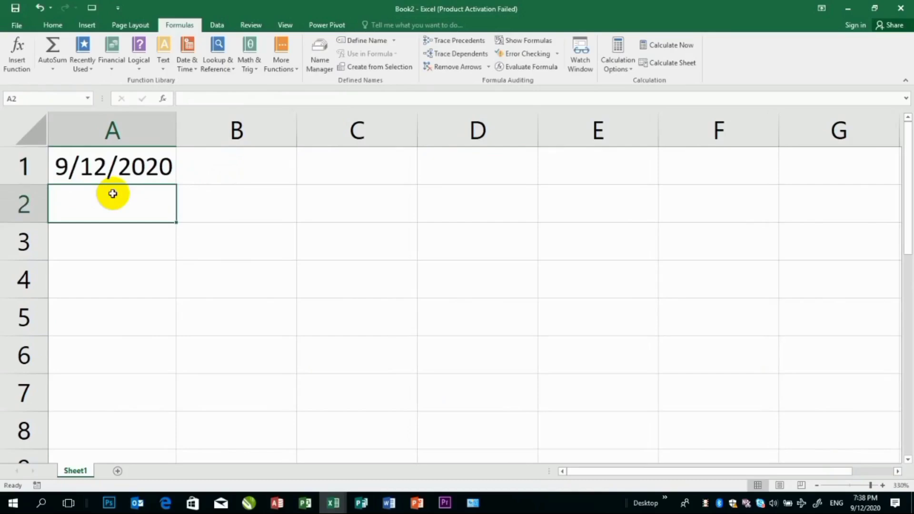
Extract the month from the date in A1 with the formula =month(A1) in cell A2
text(=)
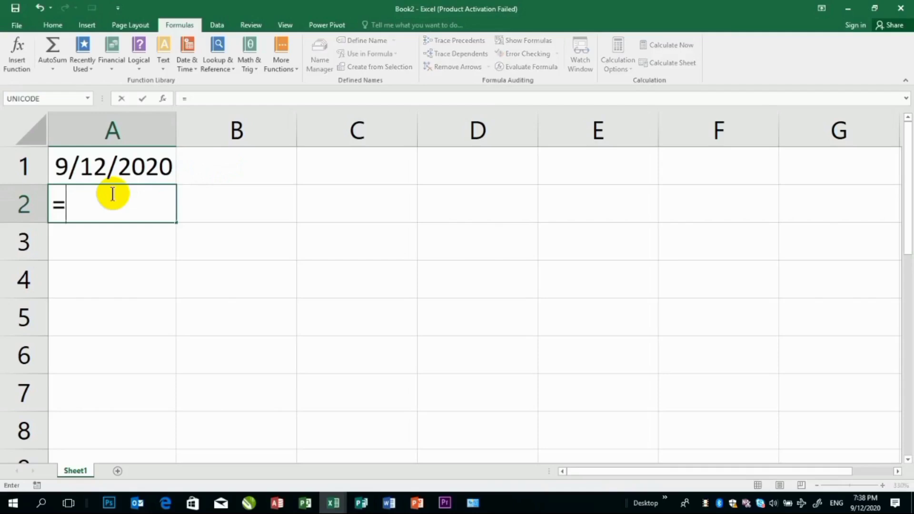
text(month)
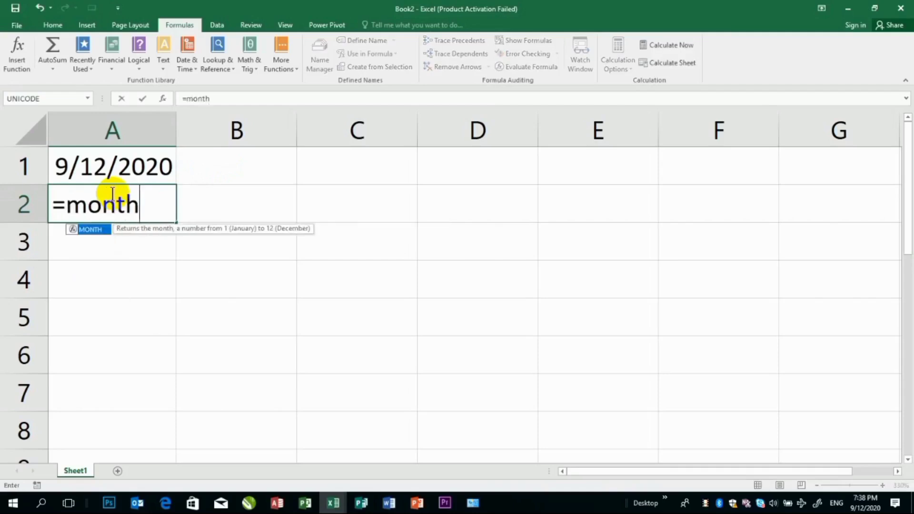
text(()
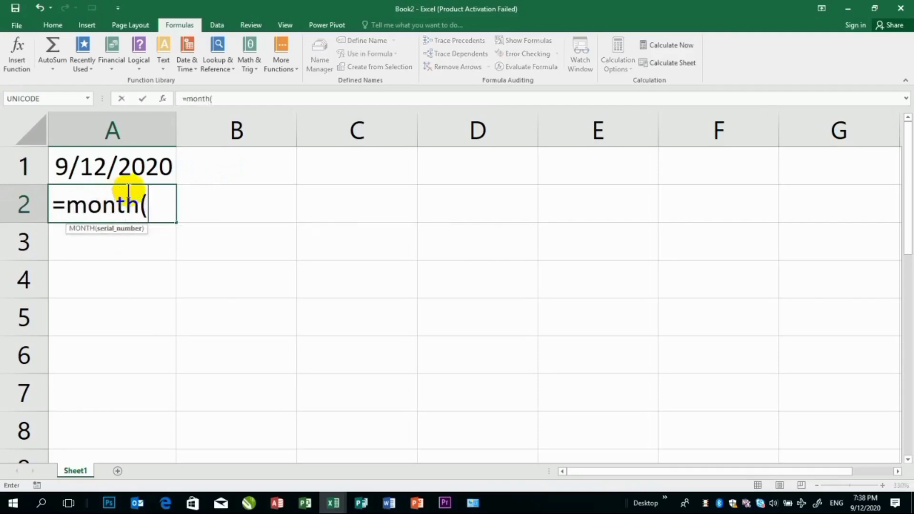
click(141, 169)
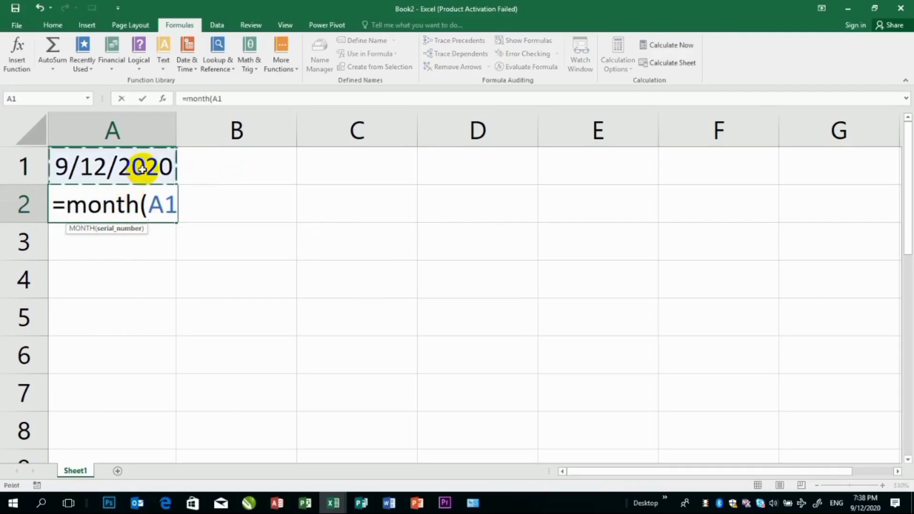
text())
key(Return)
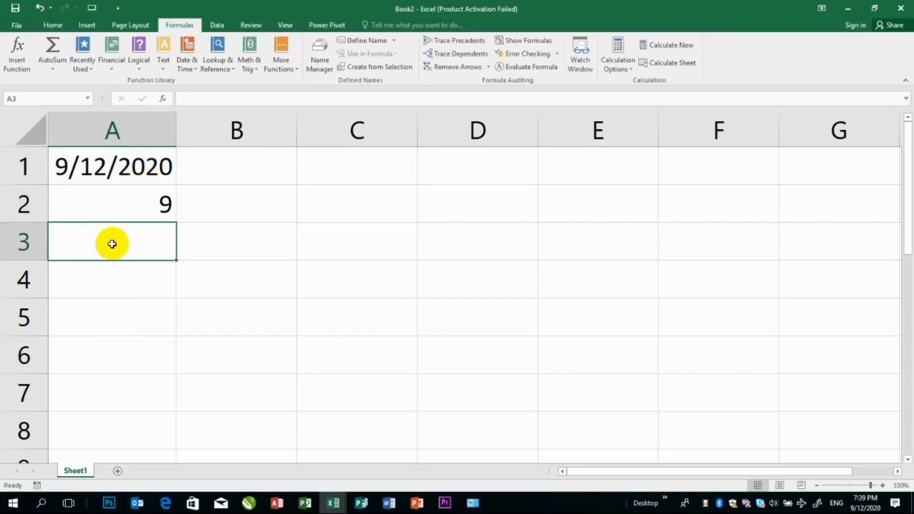
Extract the year from the date in A1 with the formula =year(A1) in cell A3
text(=year)
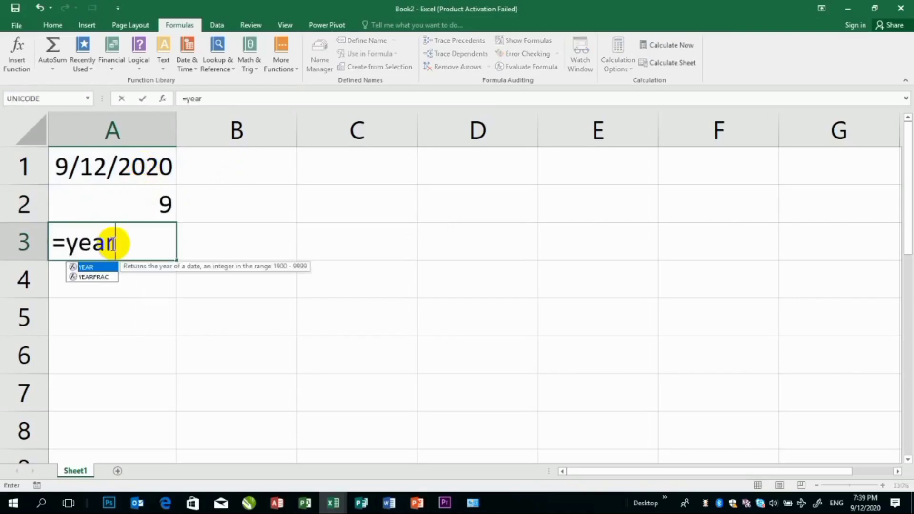
text(()
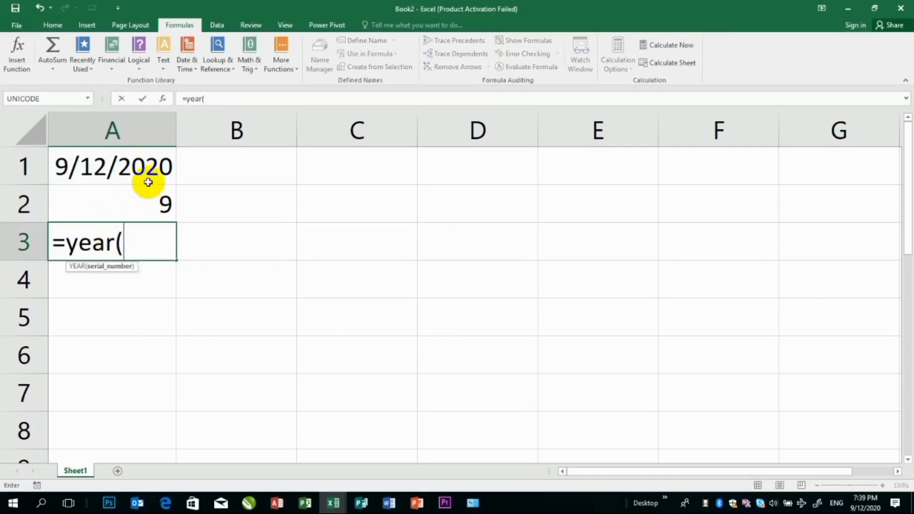
click(143, 163)
text())
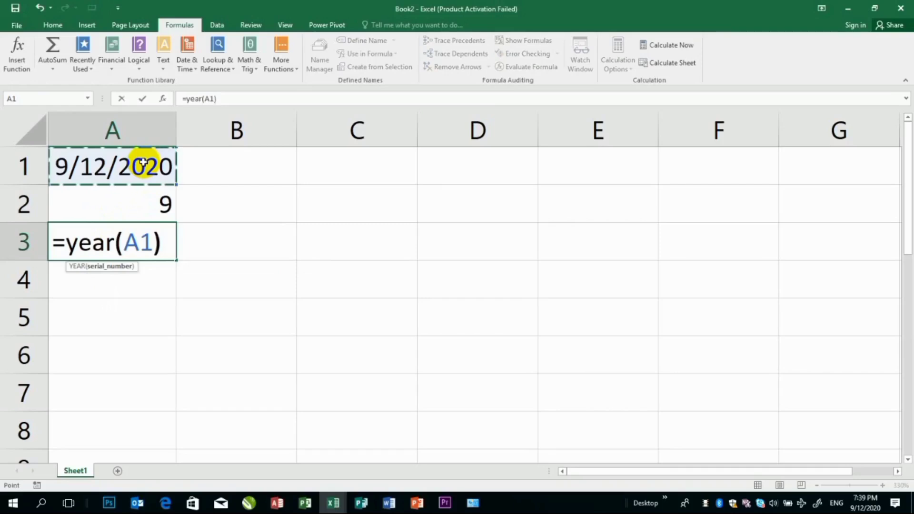
key(Return)
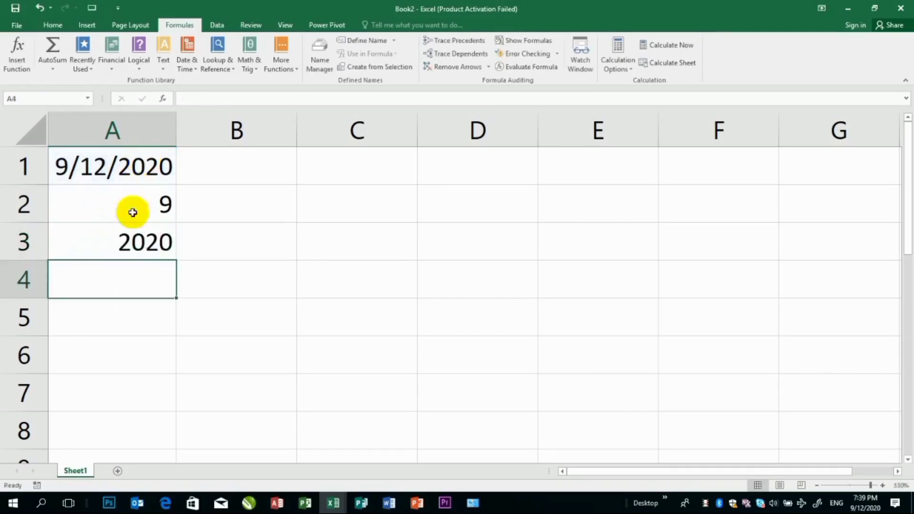
Extract the day from the date in A1 with the formula =day(A1) in cell A4
text(=)
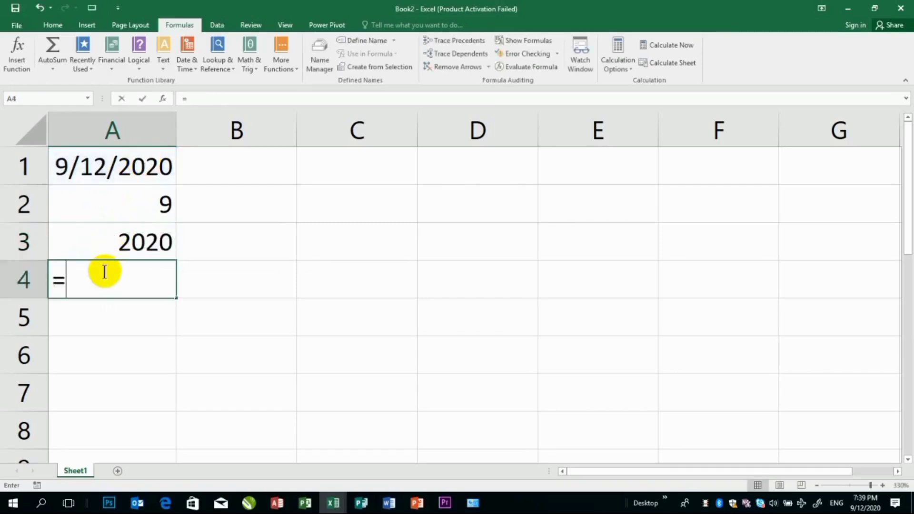
text(day()
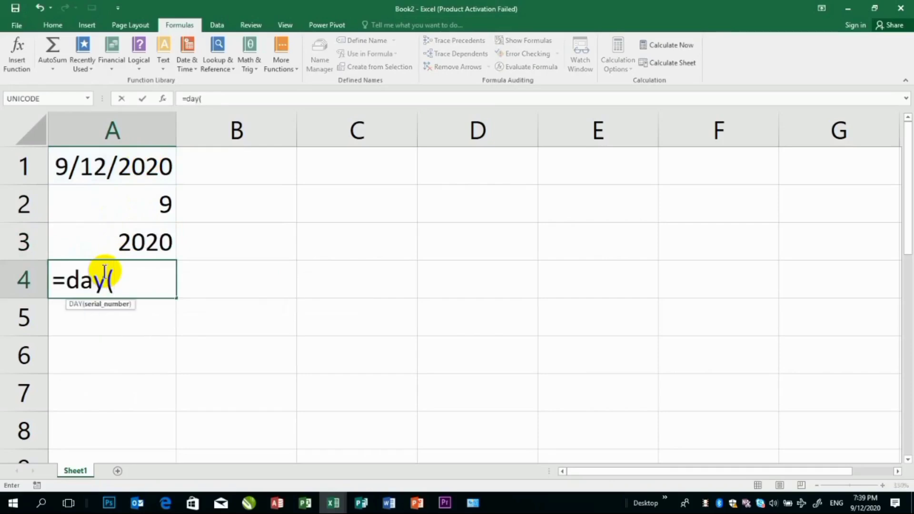
click(144, 174)
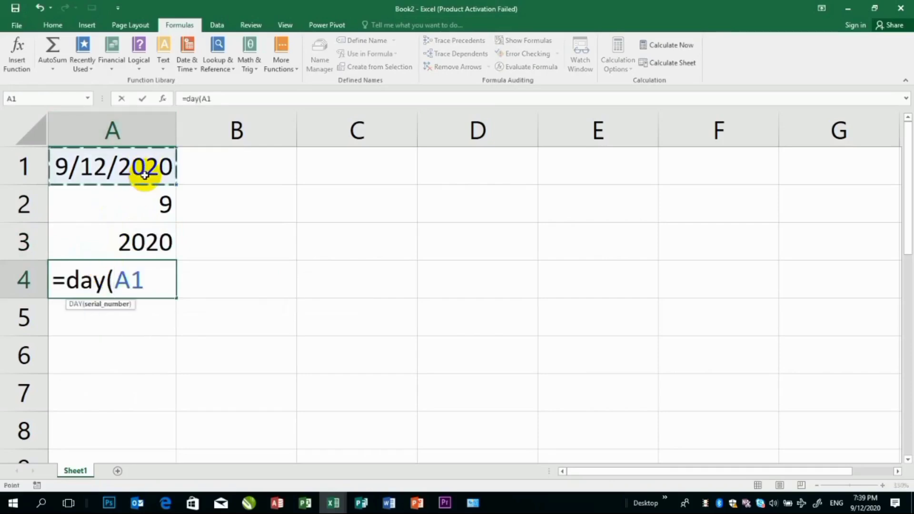
text())
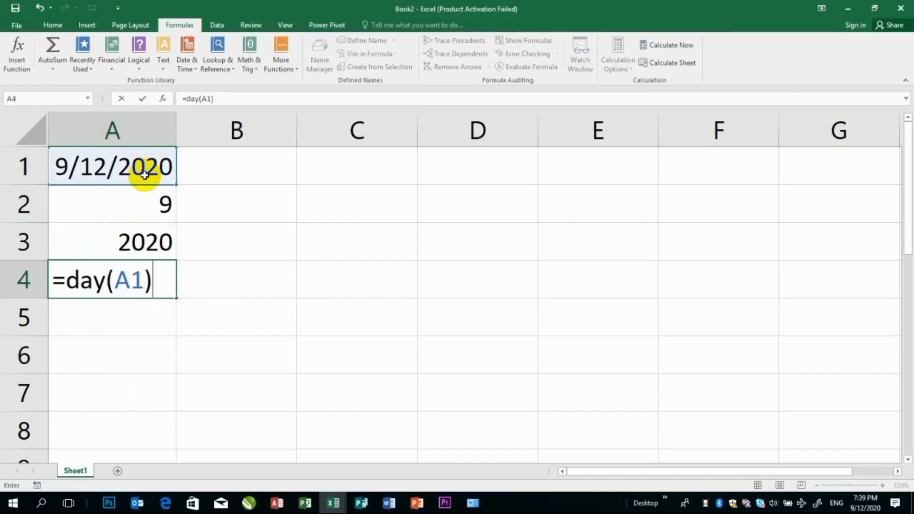
key(Return)
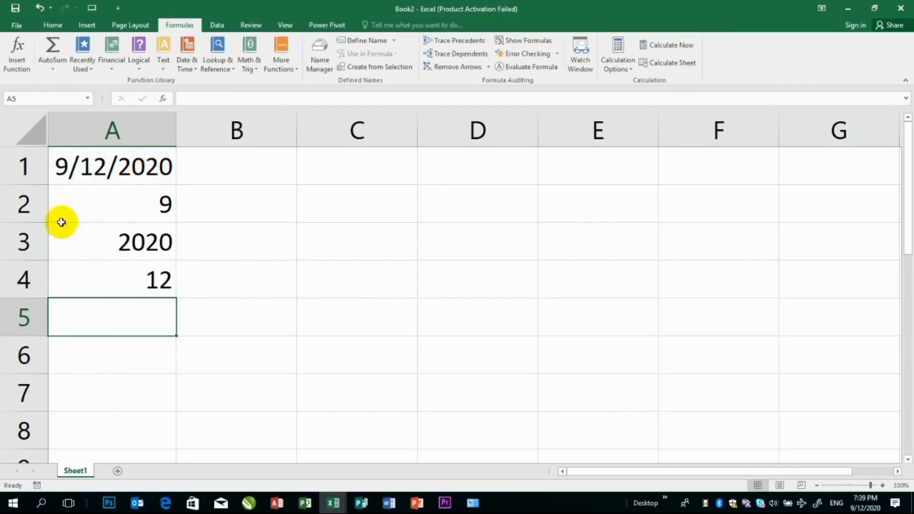
Start a table header in row 6 with the headings Name in A6 and Fname in B6
click(201, 326)
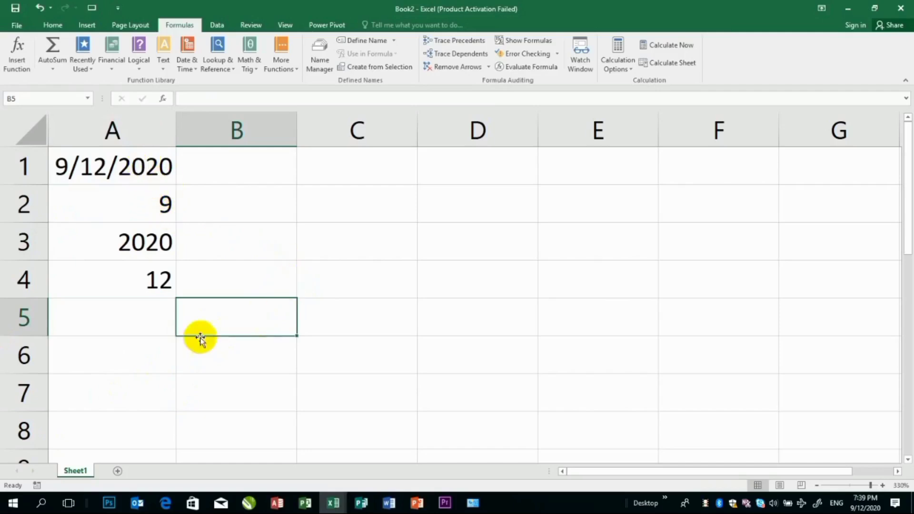
click(165, 344)
text(Name)
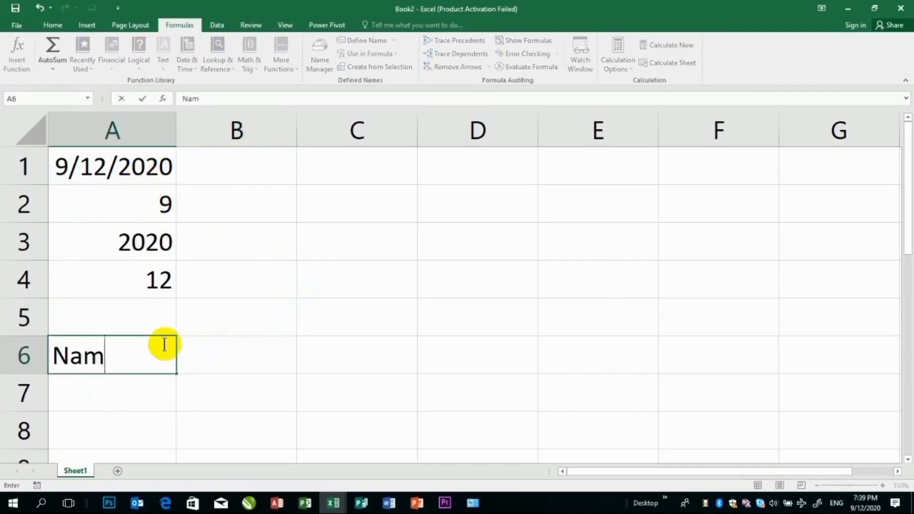
key(Tab)
text(Jo)
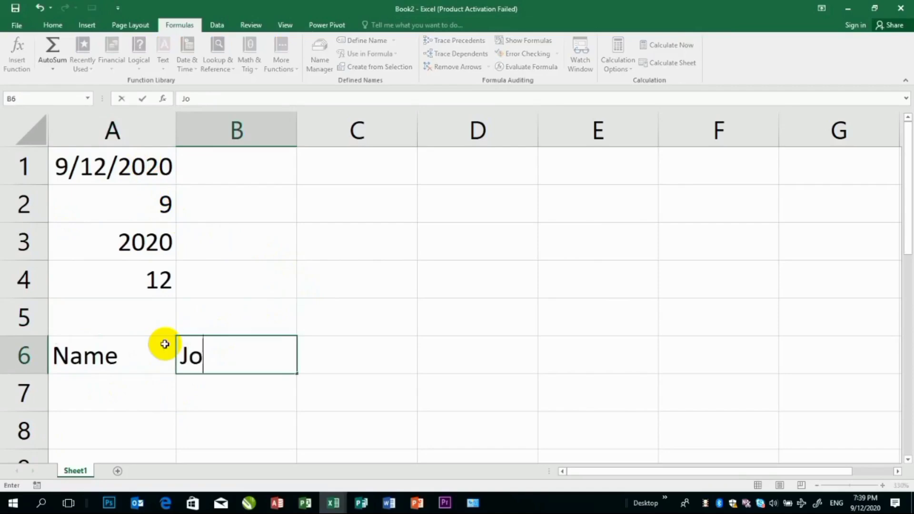
key(BackSpace)
key(BackSpace)
text(FName)
key(Tab)
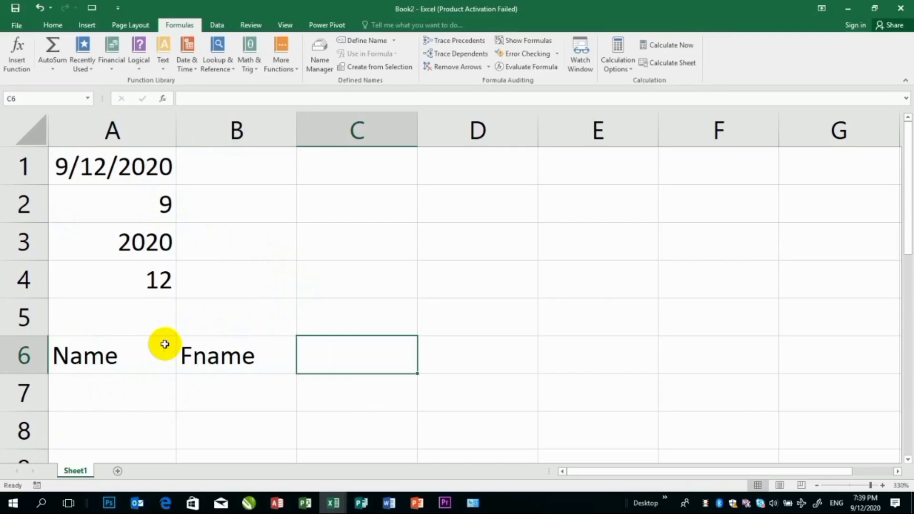
Add the heading Date of Birth in cell C6
text(Date)
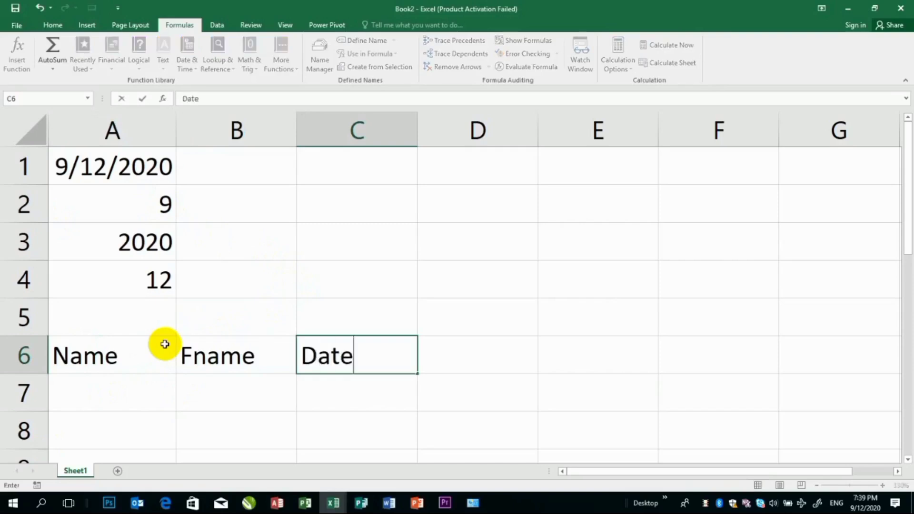
text( of Bi)
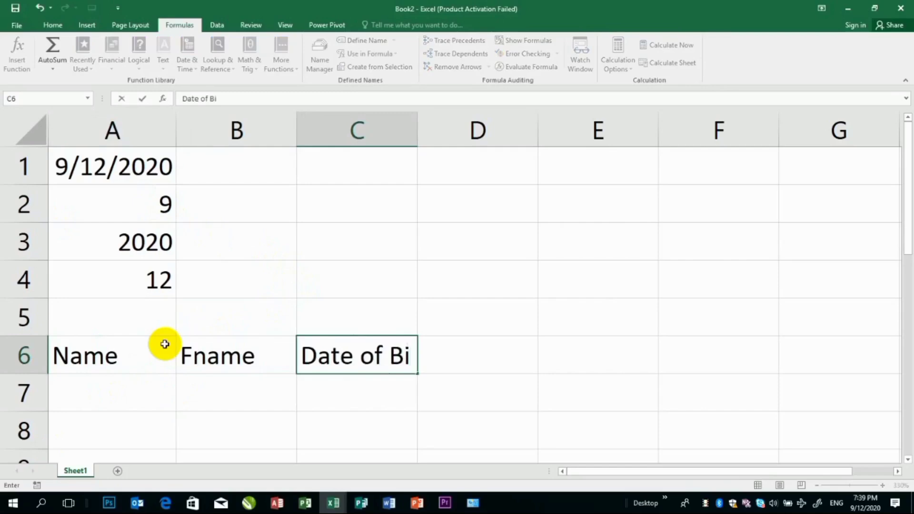
text(rth)
key(Tab)
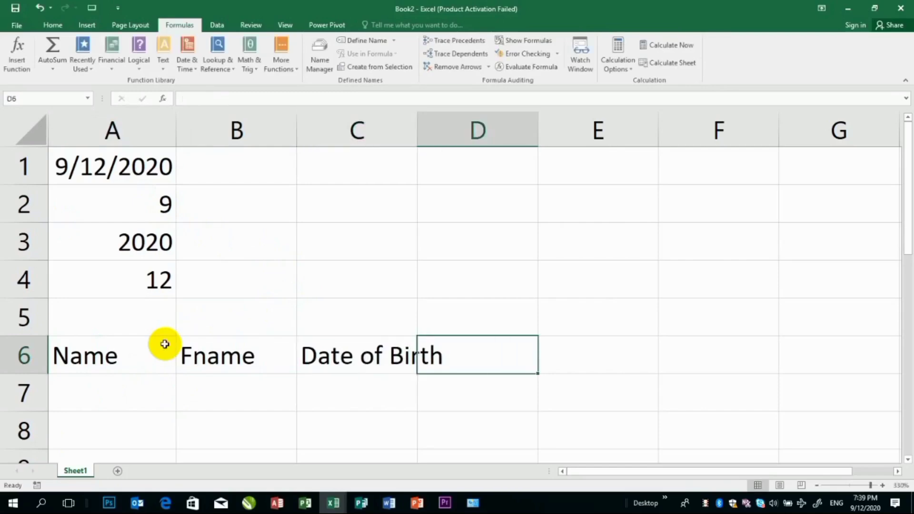
Add the headings Year, Month and Day in D6 to F6, and auto-fit the widths of columns D and C
text(M)
key(BackSpace)
text(Year)
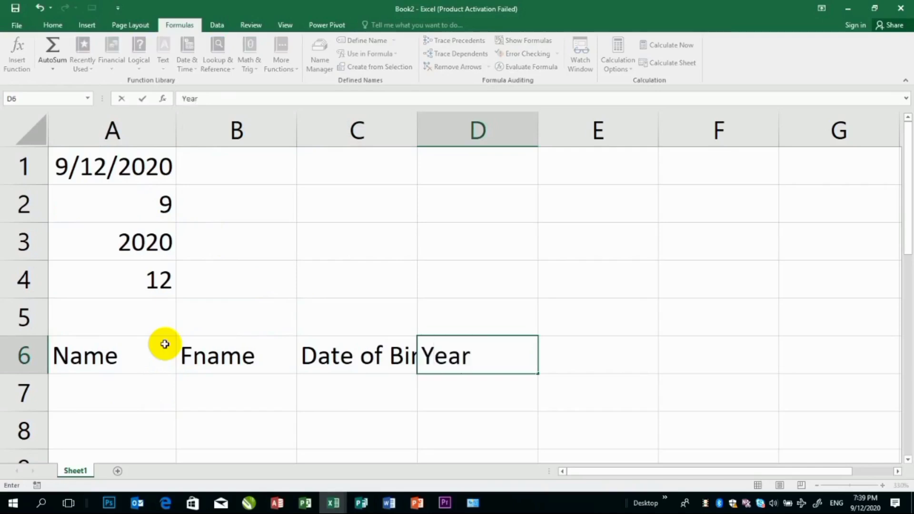
key(Tab)
text(Month)
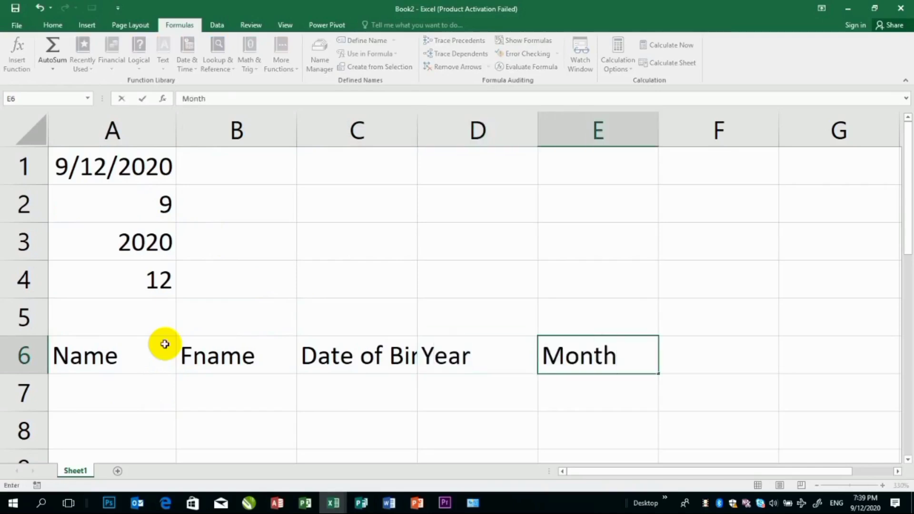
key(Tab)
text(Day)
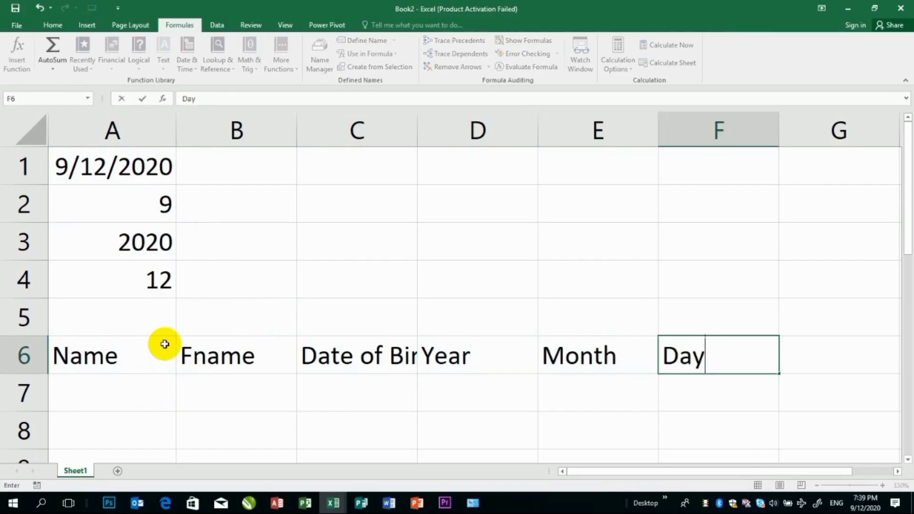
key(Return)
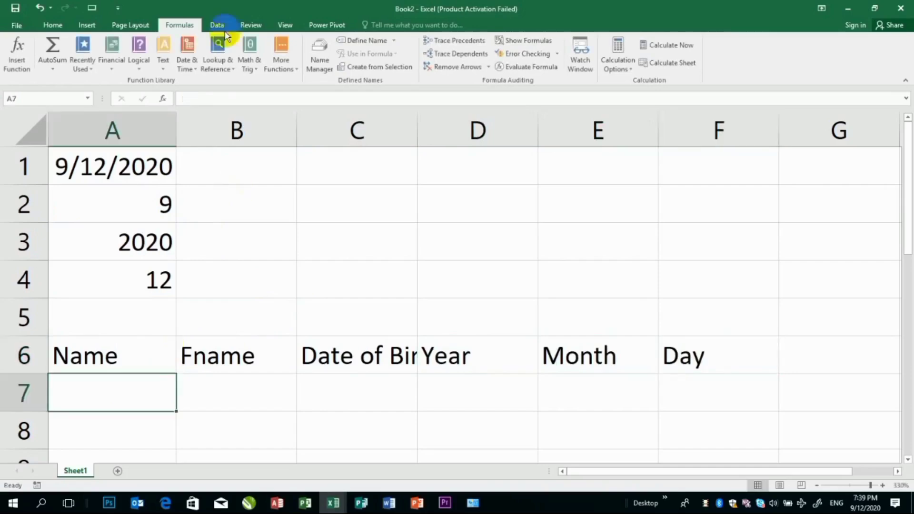
double_click(537, 129)
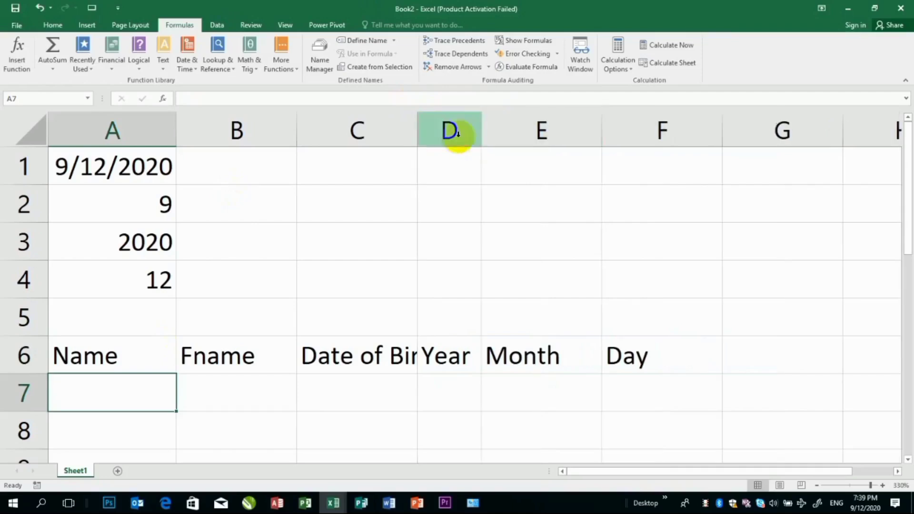
double_click(417, 129)
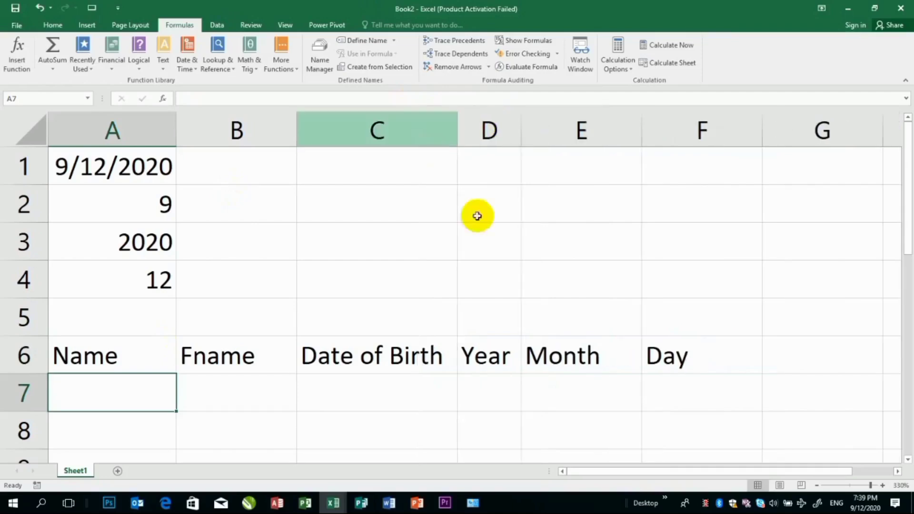
Enter the formula =year(C7) in cell D7 to extract the year from the date of birth
click(488, 382)
text(=yea)
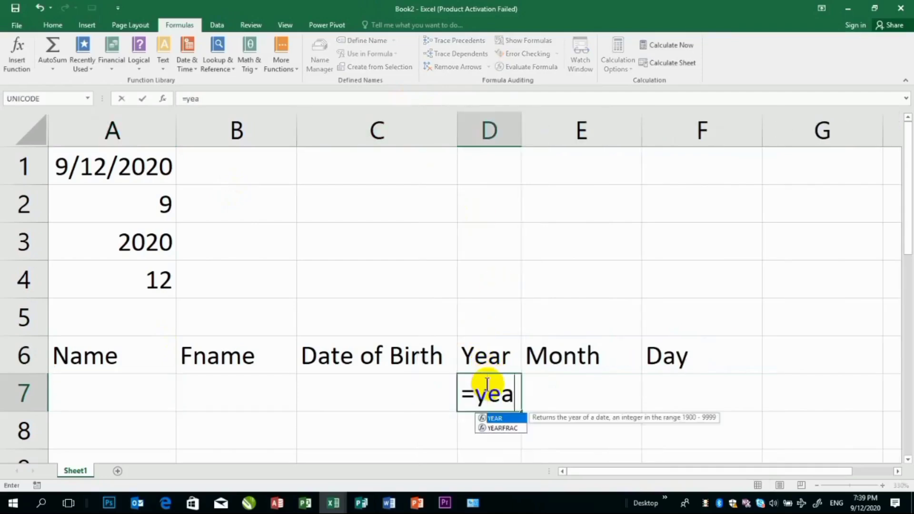
text(r()
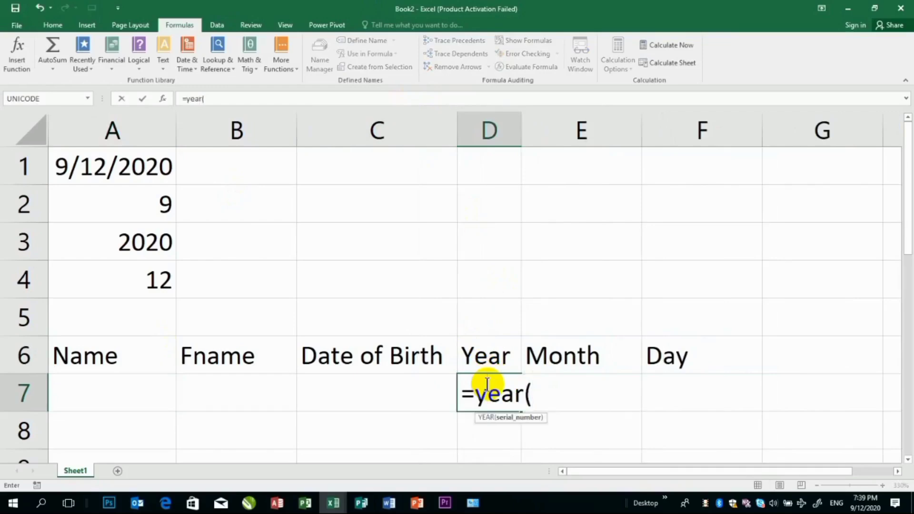
click(381, 401)
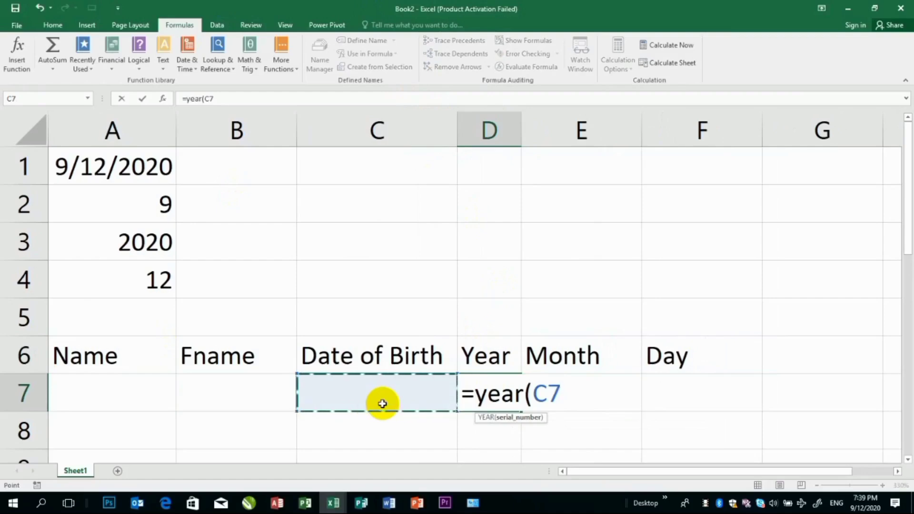
text())
key(Return)
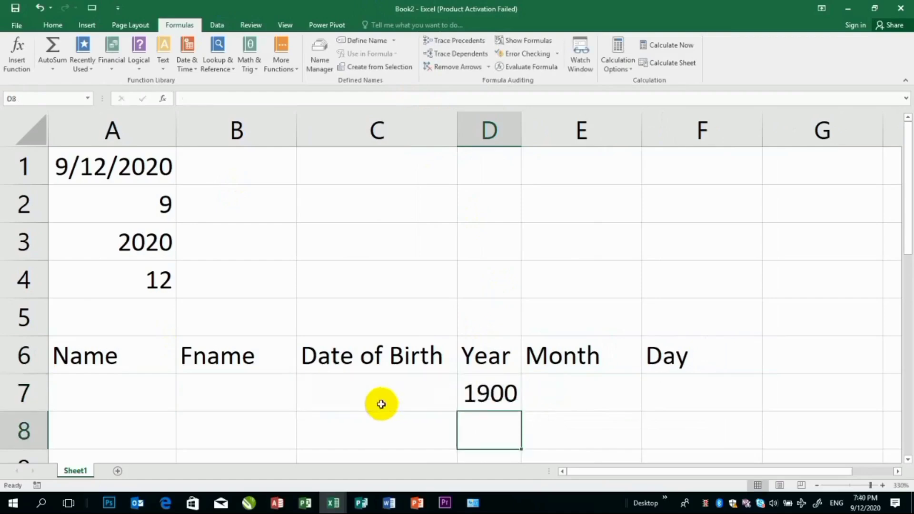
Enter the formula =month(C7) in cell E7 to extract the month from the date of birth
click(557, 386)
text(=)
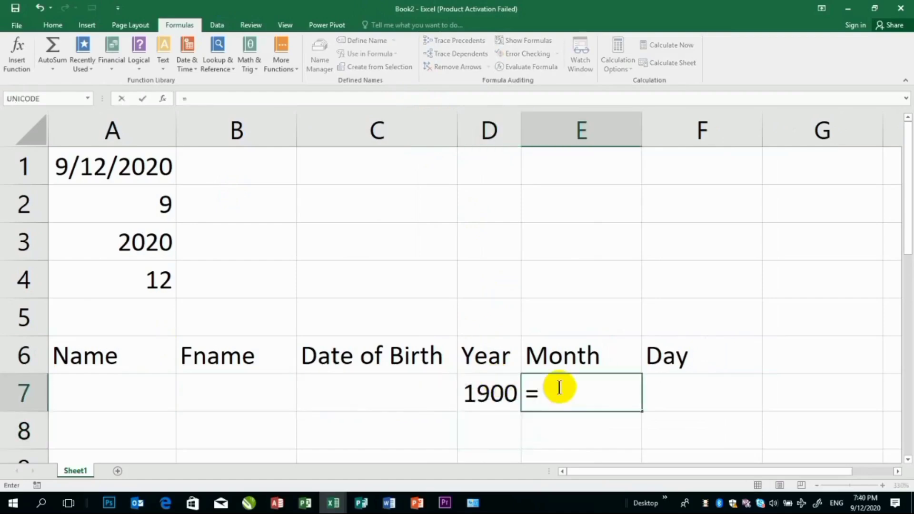
text(month()
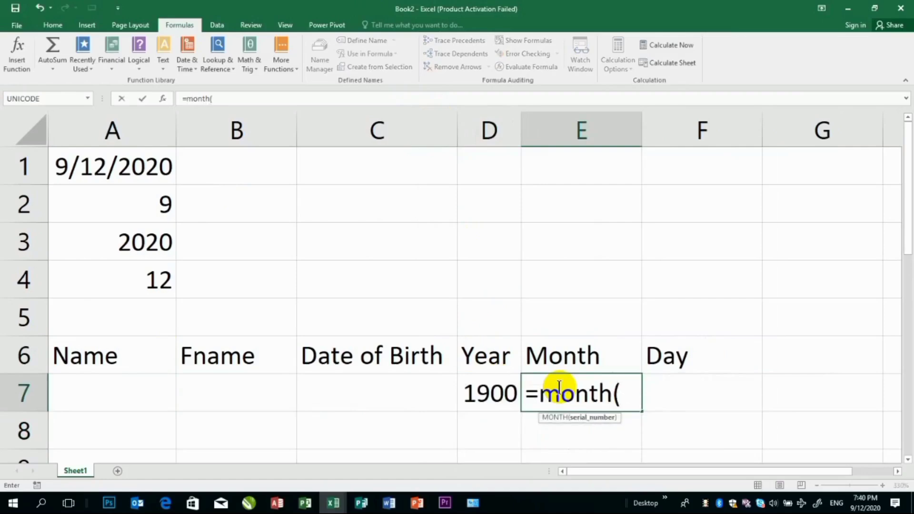
click(396, 385)
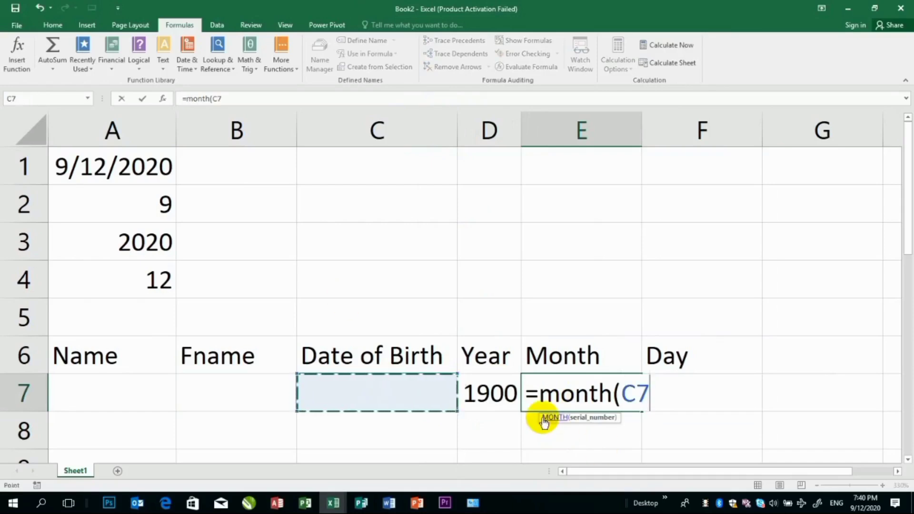
text())
key(Return)
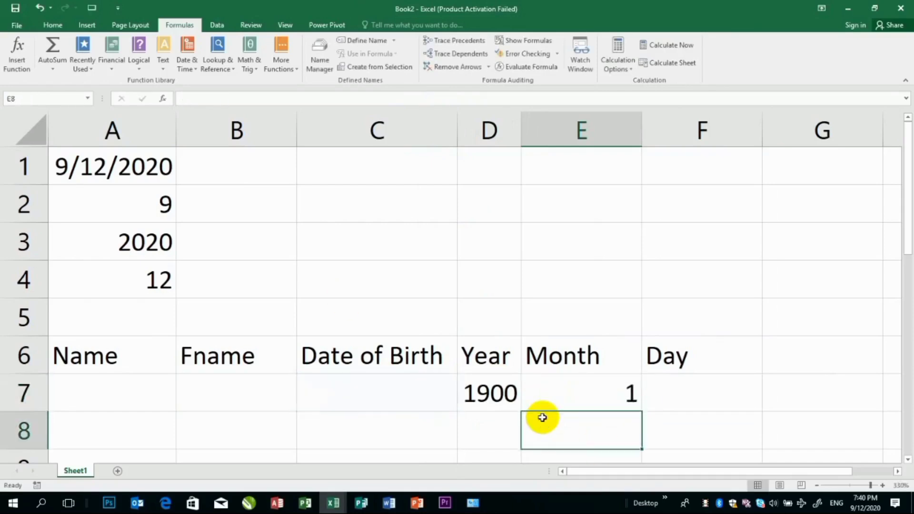
Enter the formula =day(C7) in cell F7 to extract the day from the date of birth
click(717, 397)
text(=)
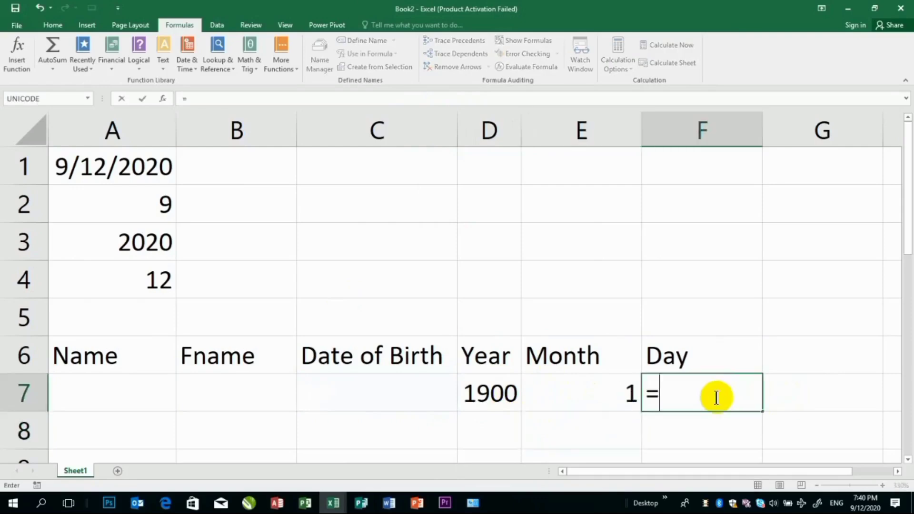
text(day()
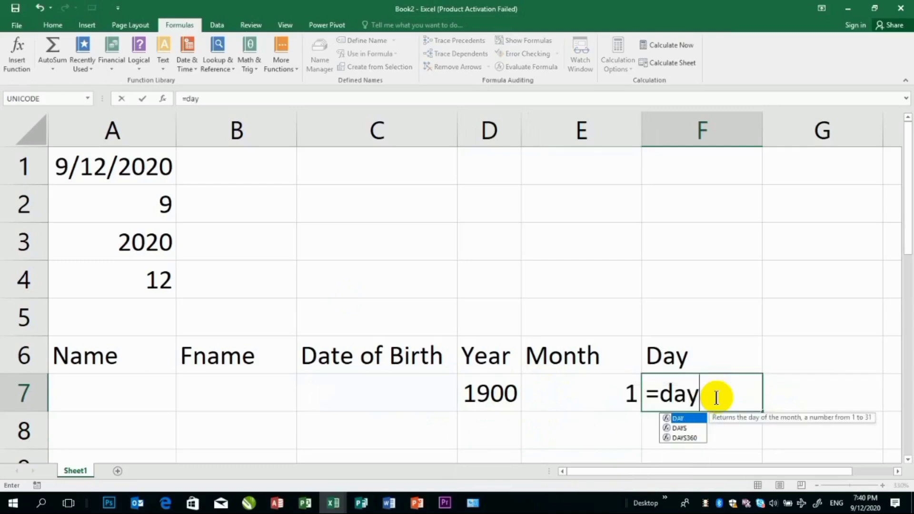
click(393, 391)
text())
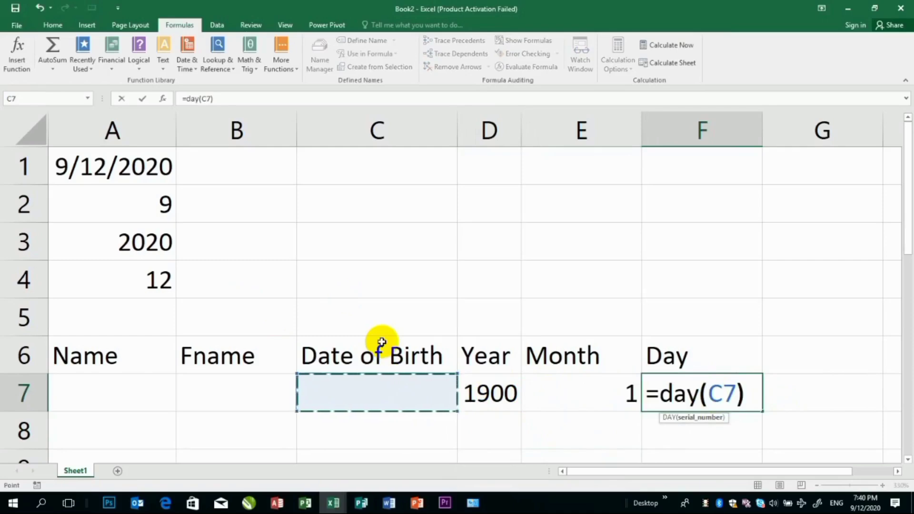
key(Return)
Fill row 7 with the person's name in A7, the father's name in B7 and the current date as a fixed value in C7
click(134, 391)
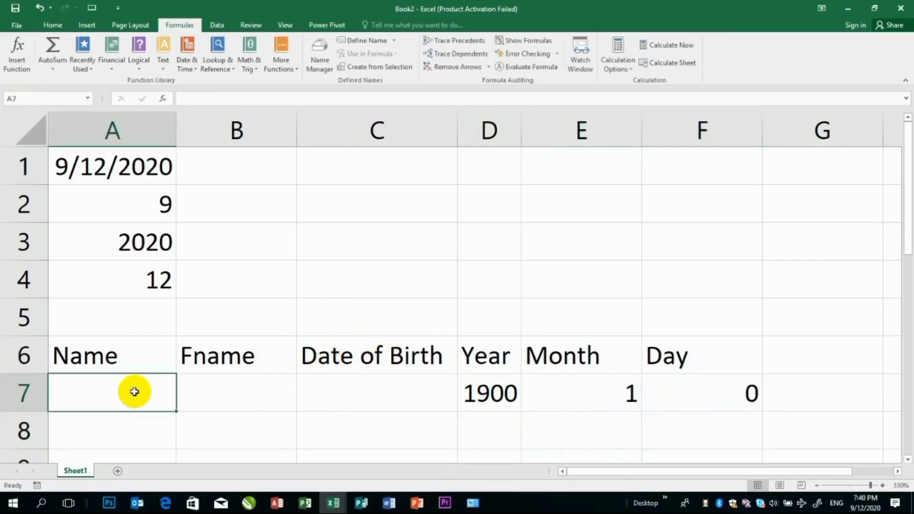
text(janan)
key(Tab)
text(mo)
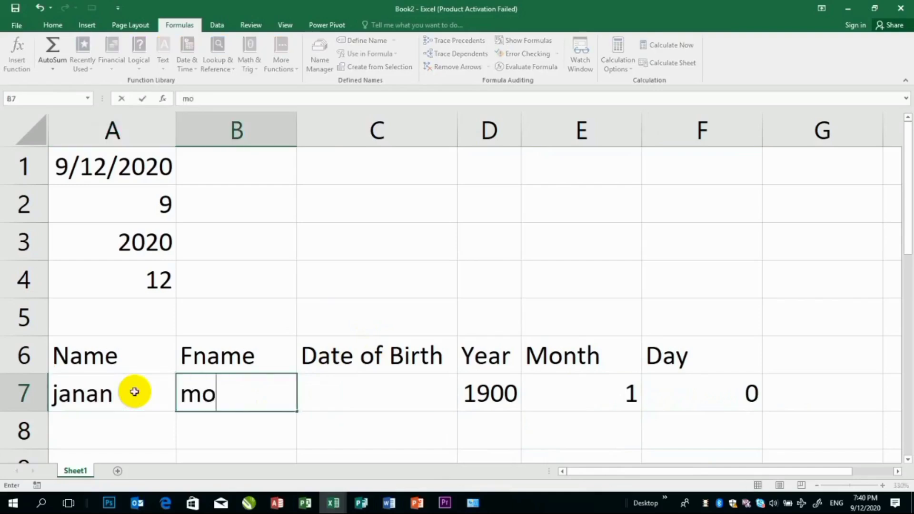
text(hamamd)
key(Tab)
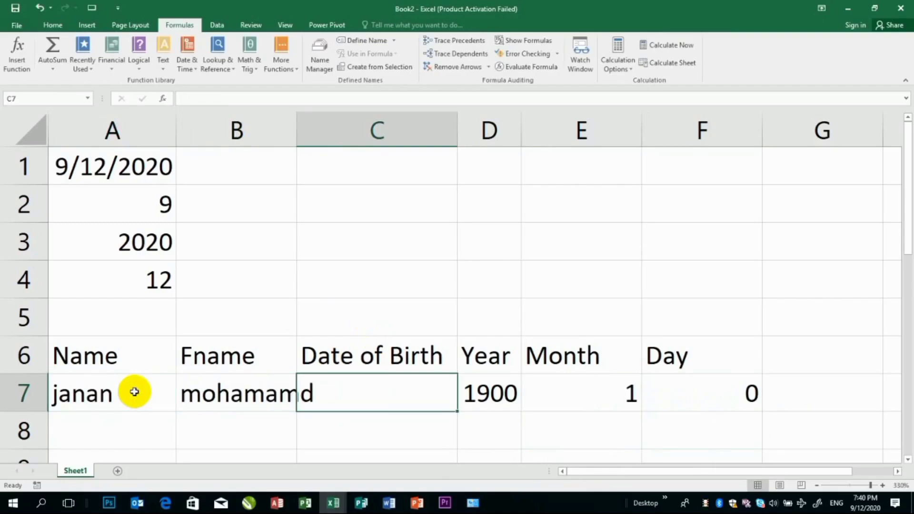
key(ctrl+semicolon)
key(Return)
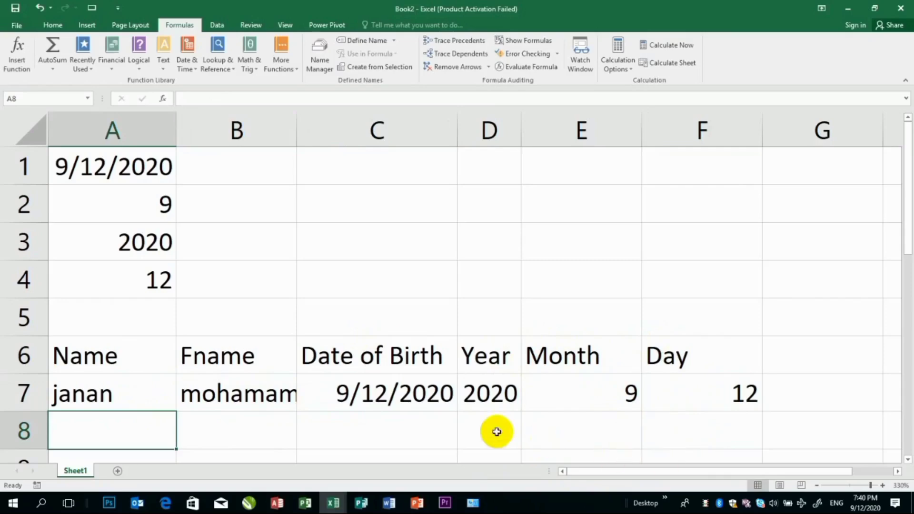
Enter the formula =today() in cell A8 to return the current date
scroll(496, 429, down, 2)
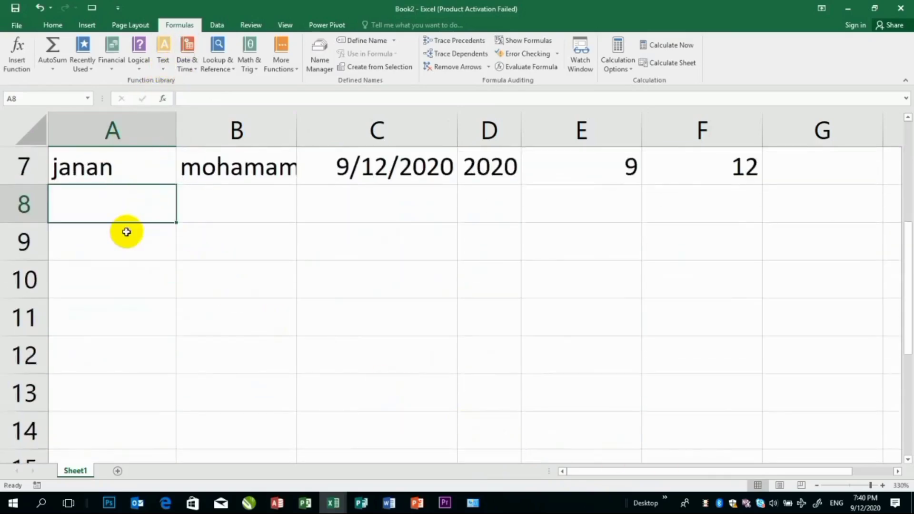
text(=tod)
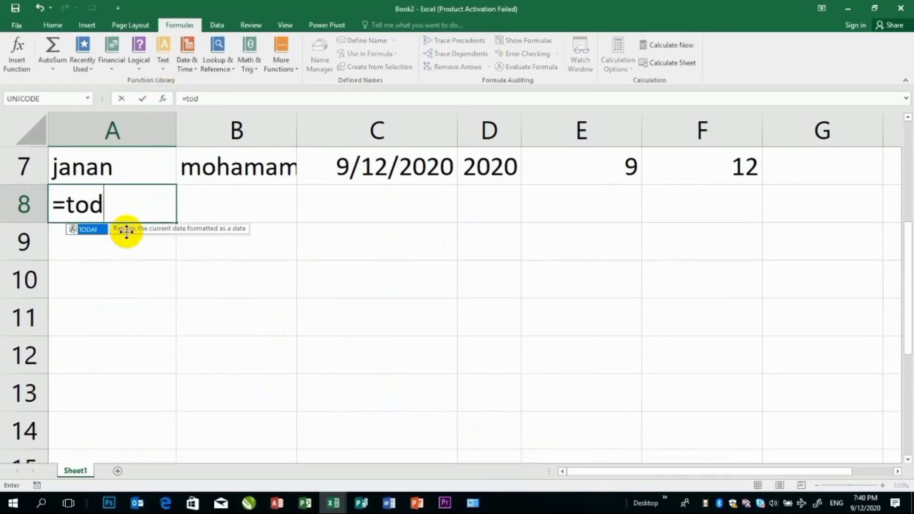
text(ay())
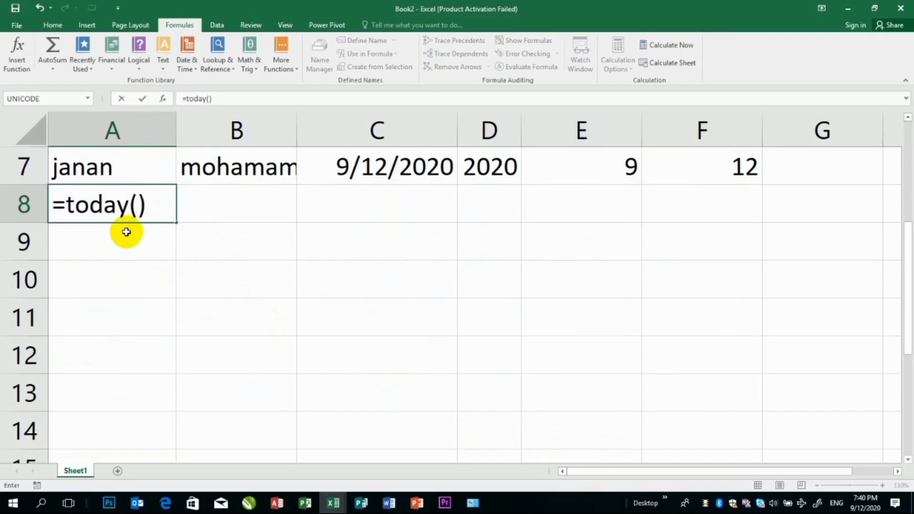
key(Return)
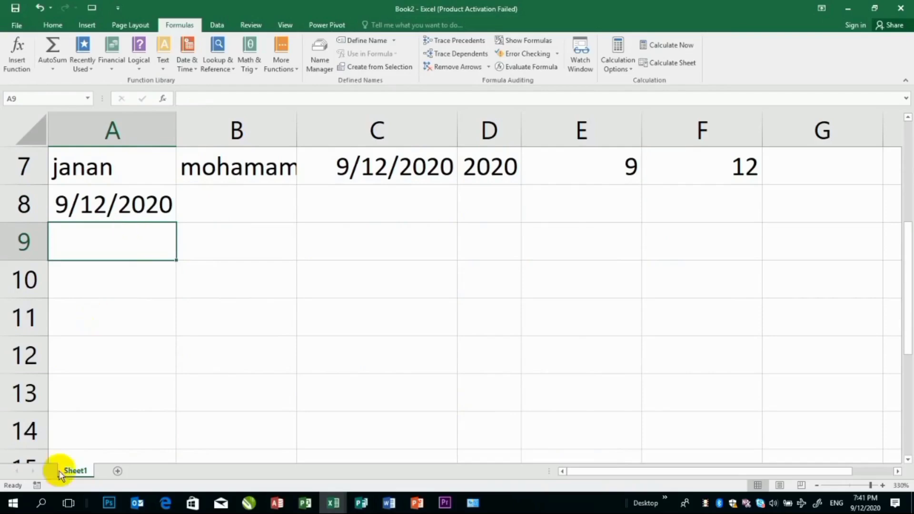
Add a new worksheet and start its header row with No in A1 and Item in B1
click(117, 471)
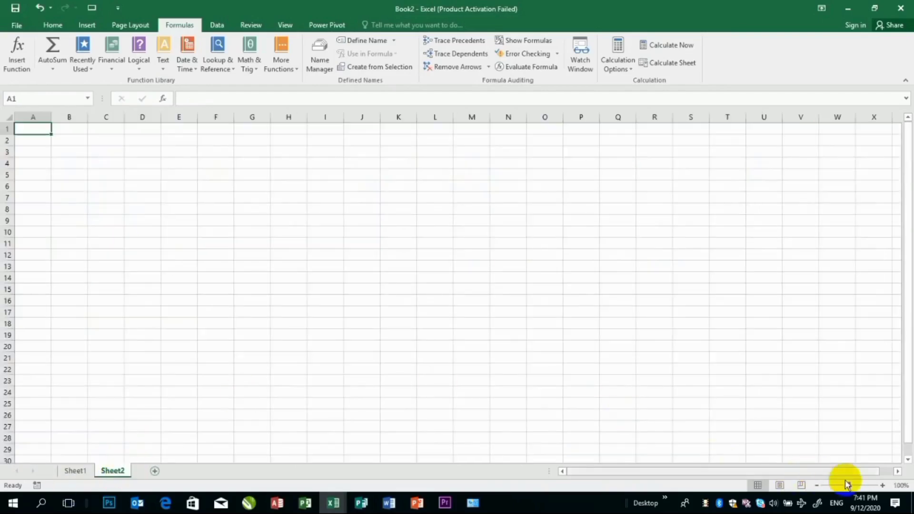
drag(849, 484, 855, 485)
click(871, 485)
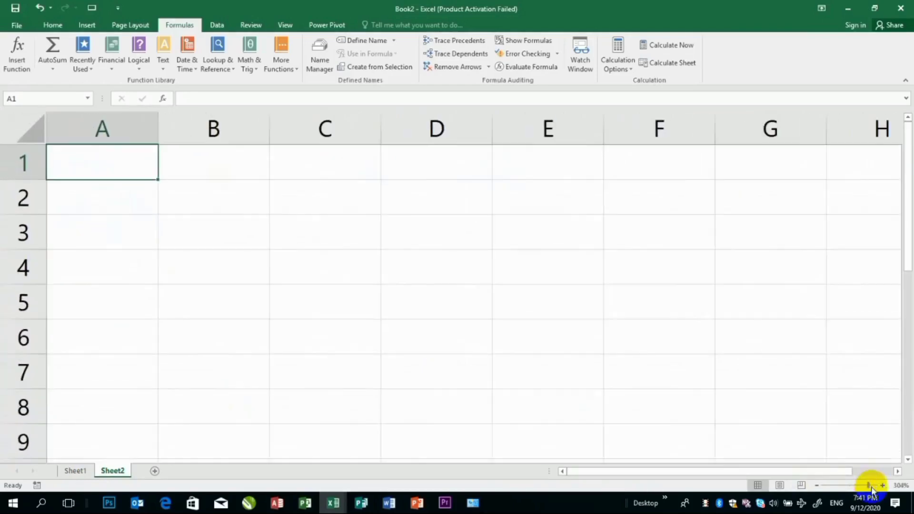
text(No)
key(Tab)
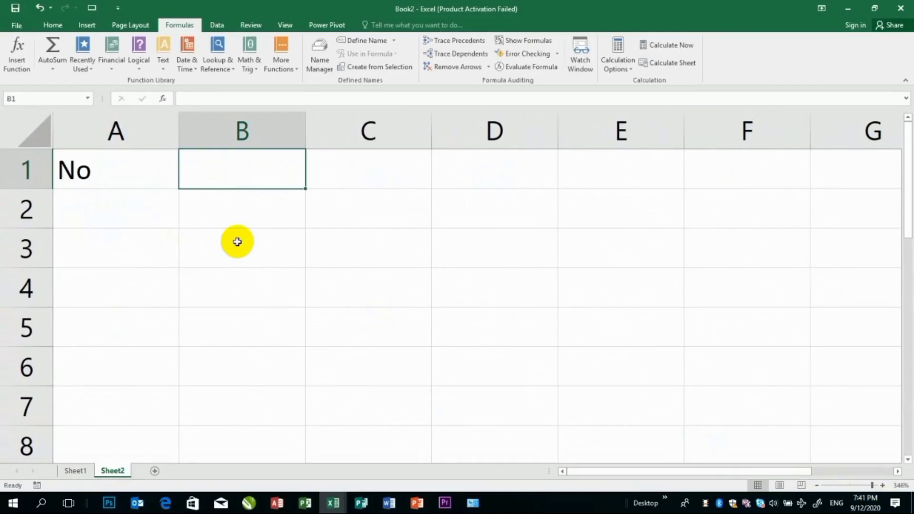
text(Item)
key(Tab)
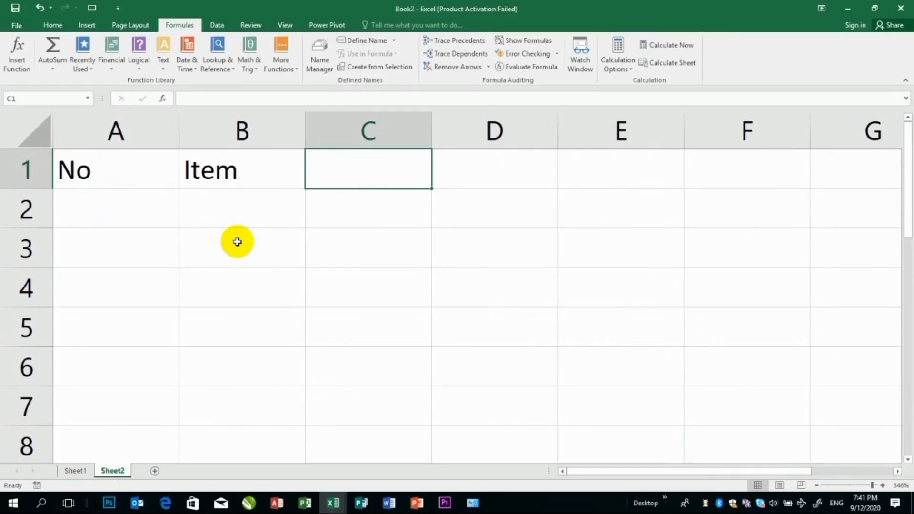
Add the headings Expired Date in C1 and Today in D1
text(Expi)
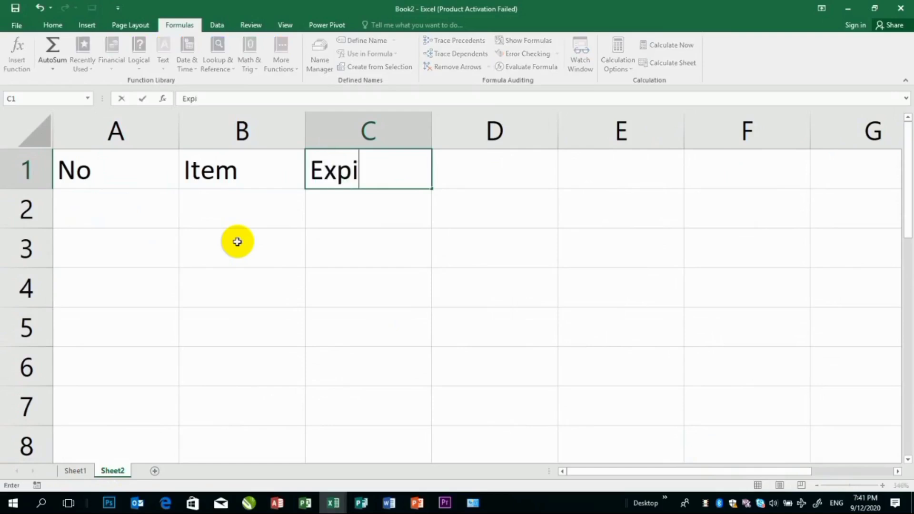
text(red Date)
key(Tab)
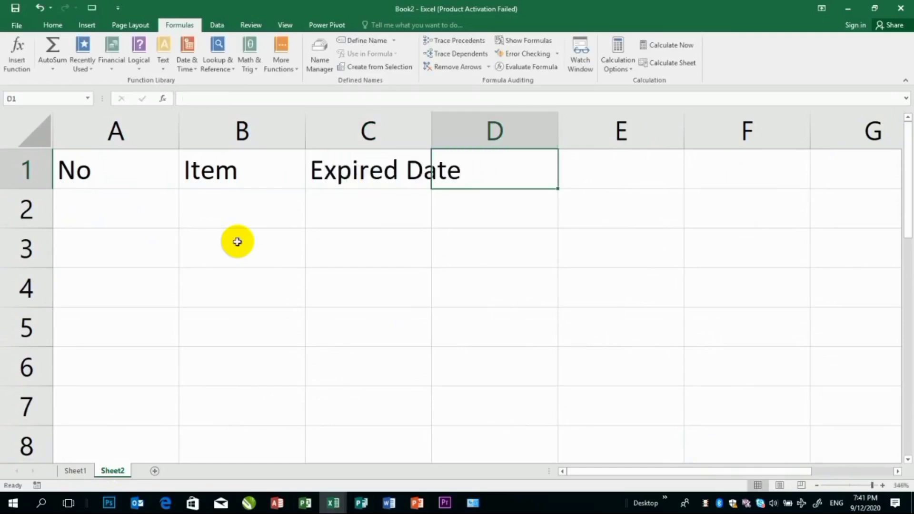
text(Today)
key(Tab)
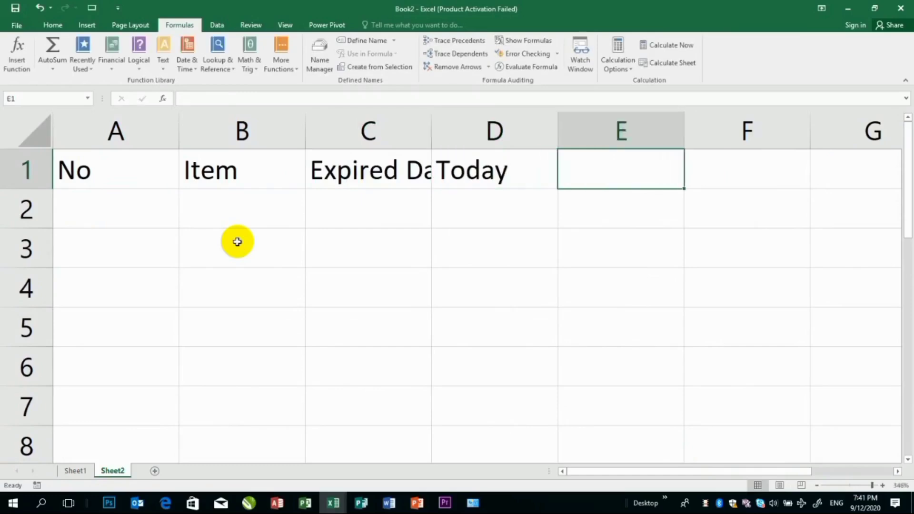
Add the heading Remain Day in cell E1
text(Re)
text(amin)
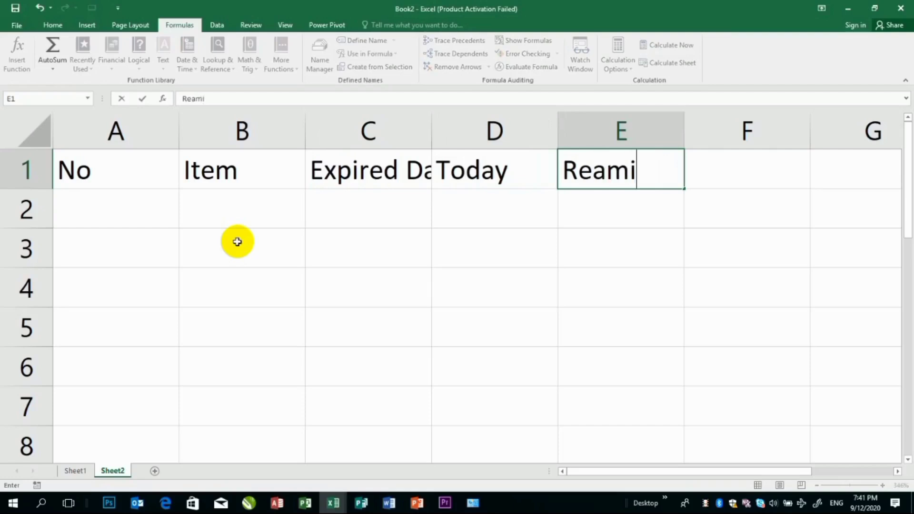
key(BackSpace)
key(BackSpace)
key(BackSpace)
key(BackSpace)
text(main Day)
key(Return)
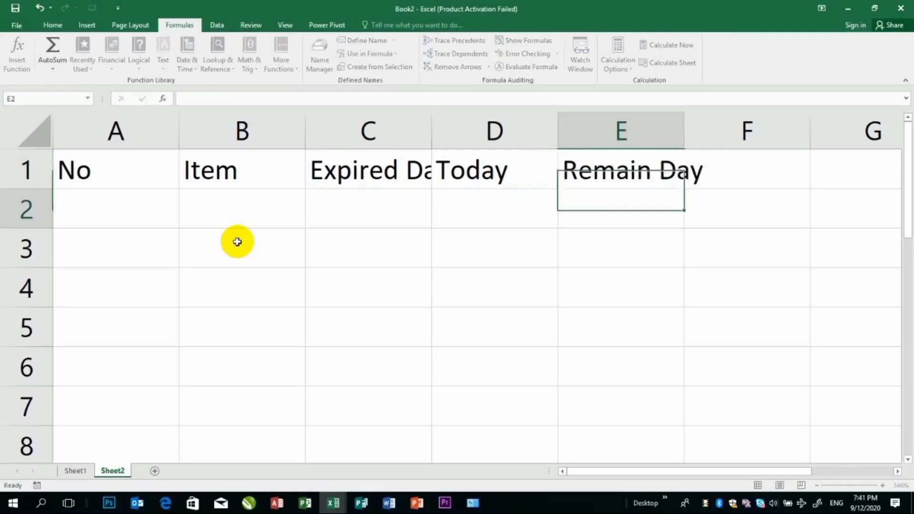
Auto-fit the width of column C to its Expired Date heading
key(Left)
key(Left)
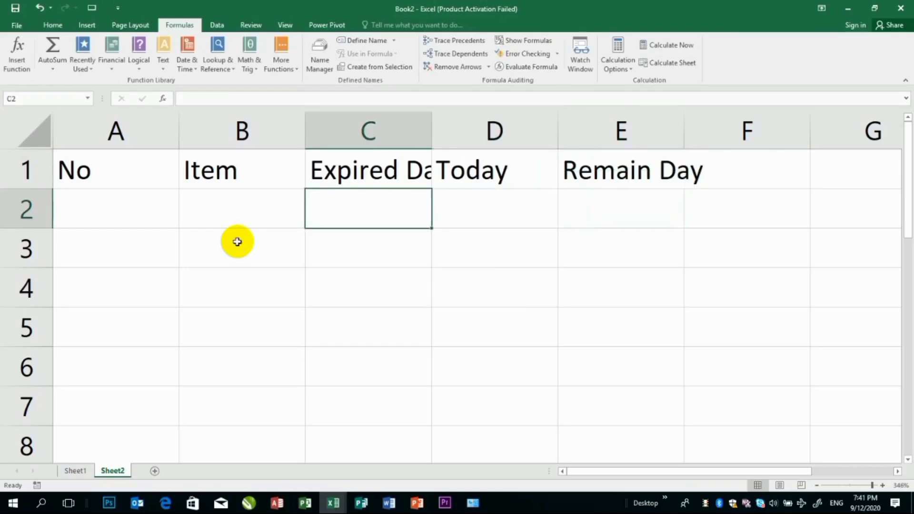
double_click(438, 124)
click(435, 123)
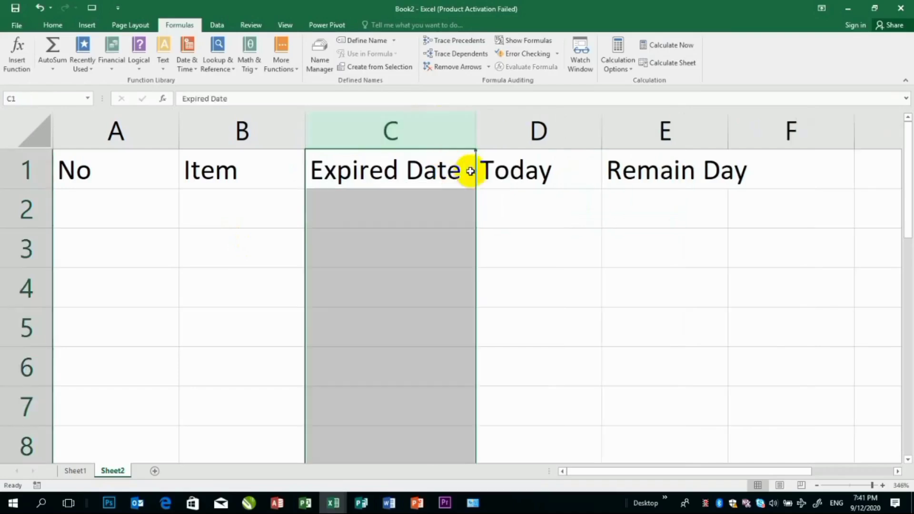
Enter the formula =today() in cell D2 under the Today heading
click(542, 204)
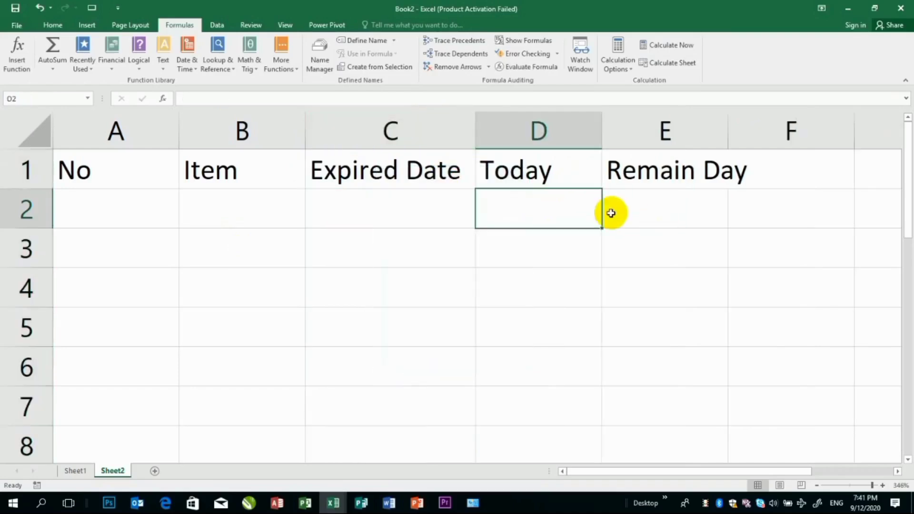
text(=to)
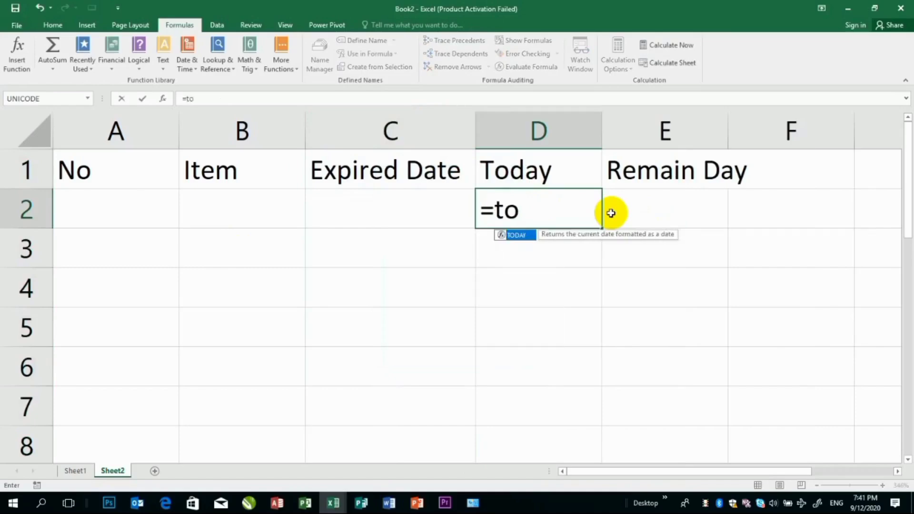
text(day())
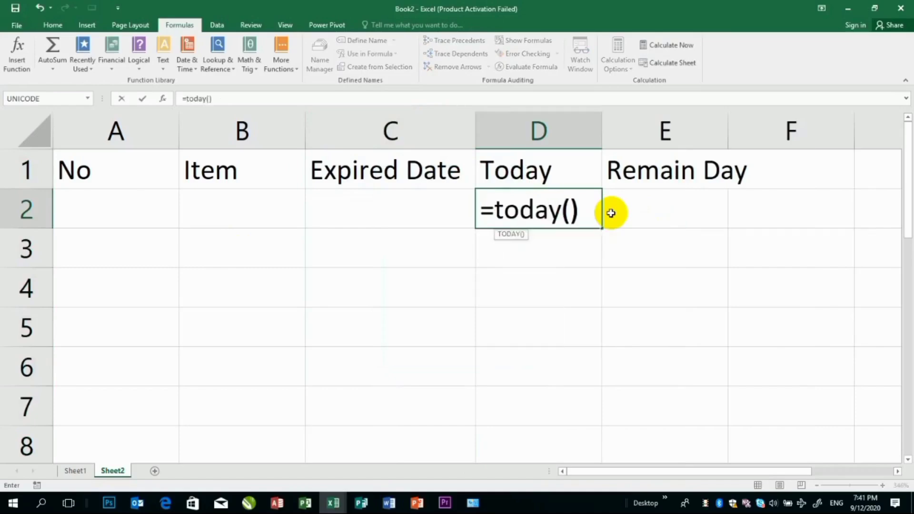
key(Return)
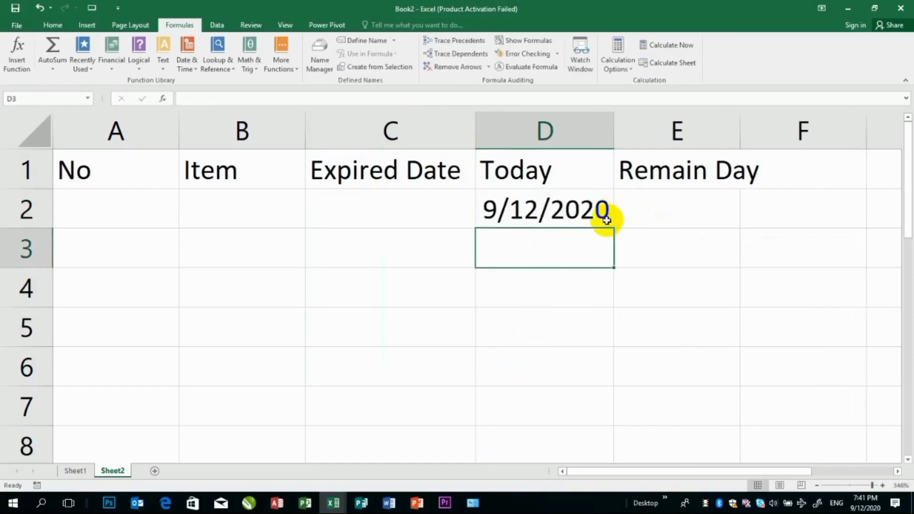
click(605, 203)
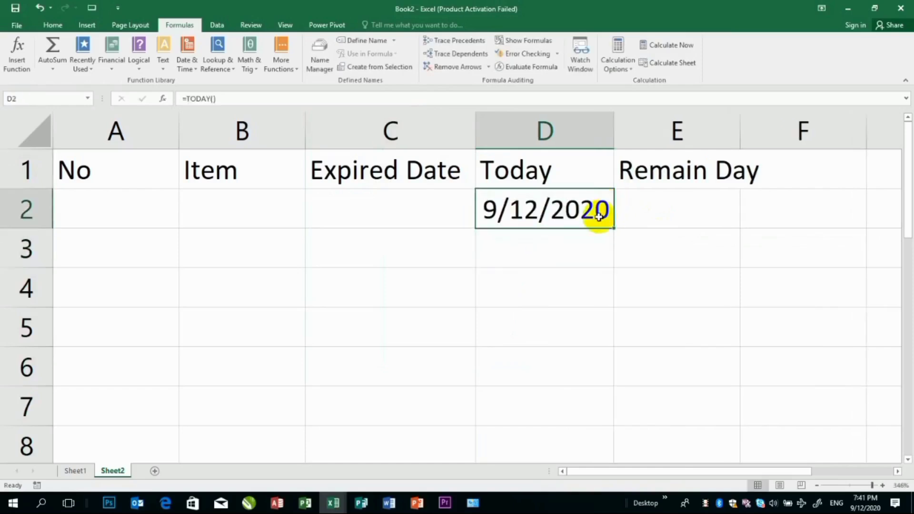
Enter the formula =C2-D2 in E2 under Remain Day and fill it down to E5
click(654, 207)
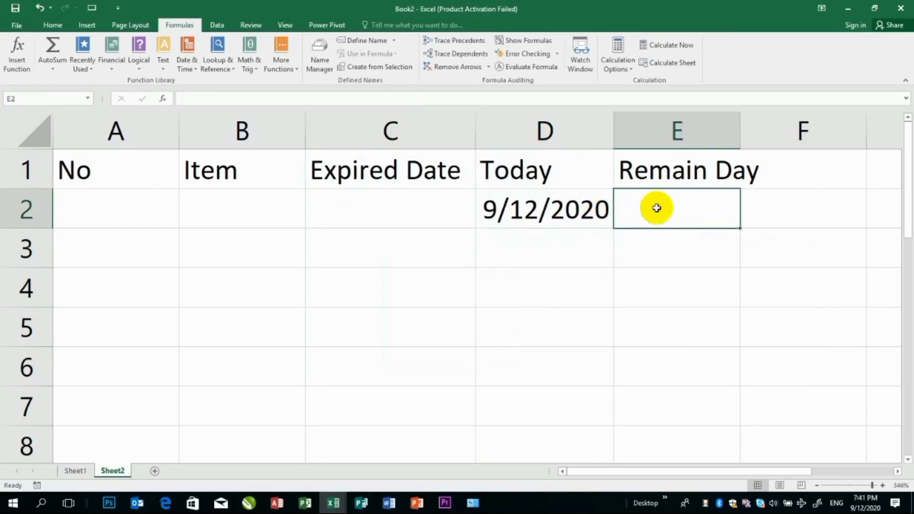
text(=)
click(428, 198)
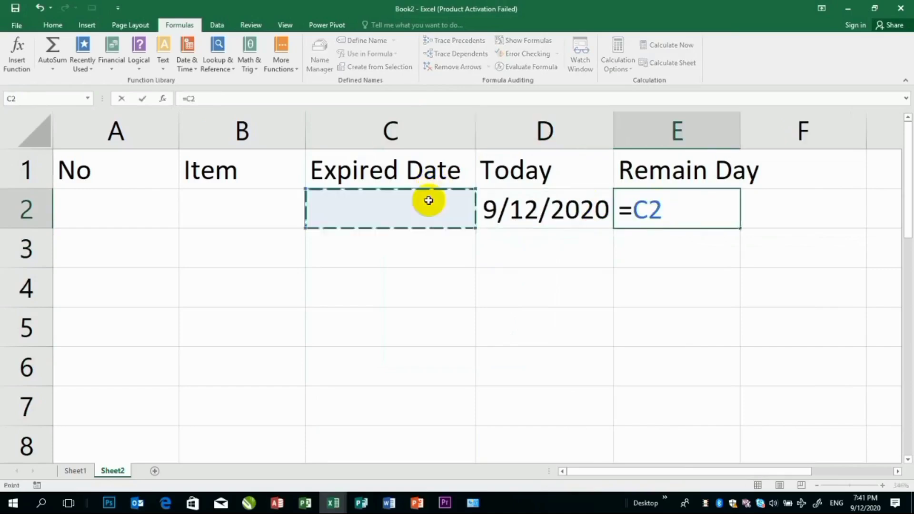
text(-)
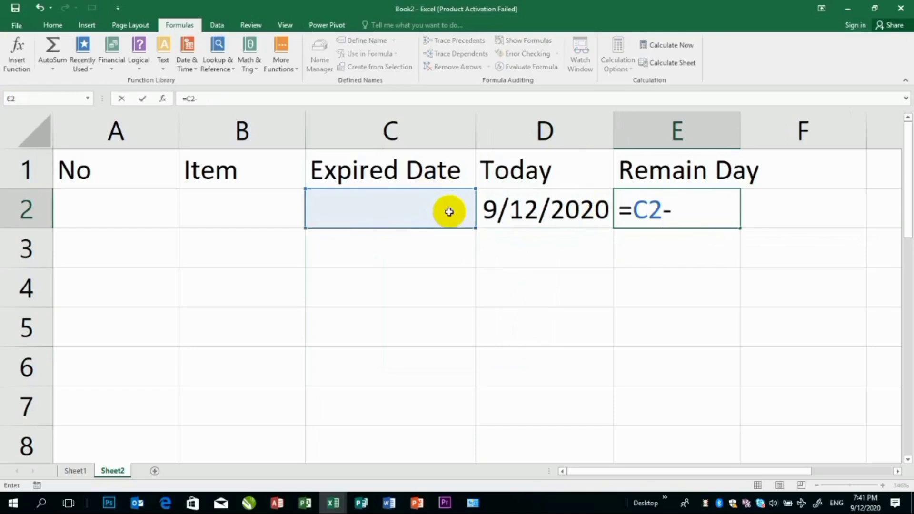
click(522, 211)
key(Return)
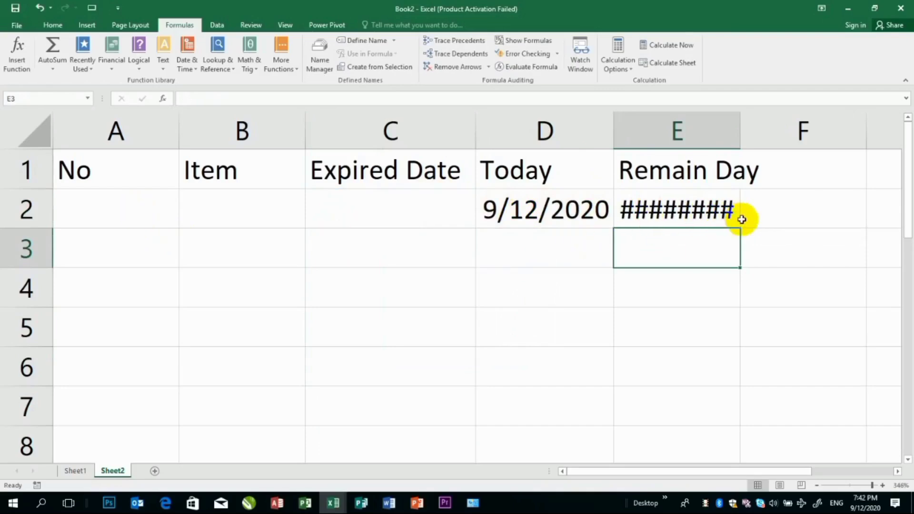
click(708, 210)
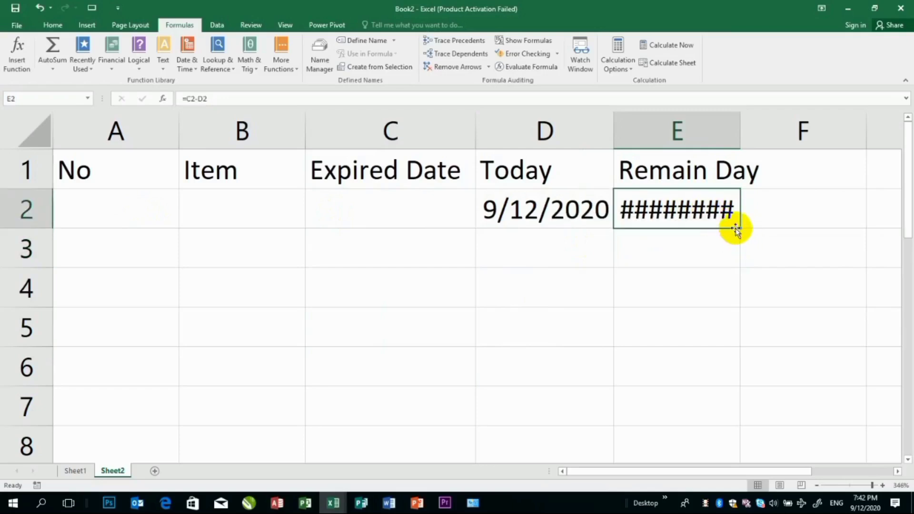
drag(738, 227, 728, 344)
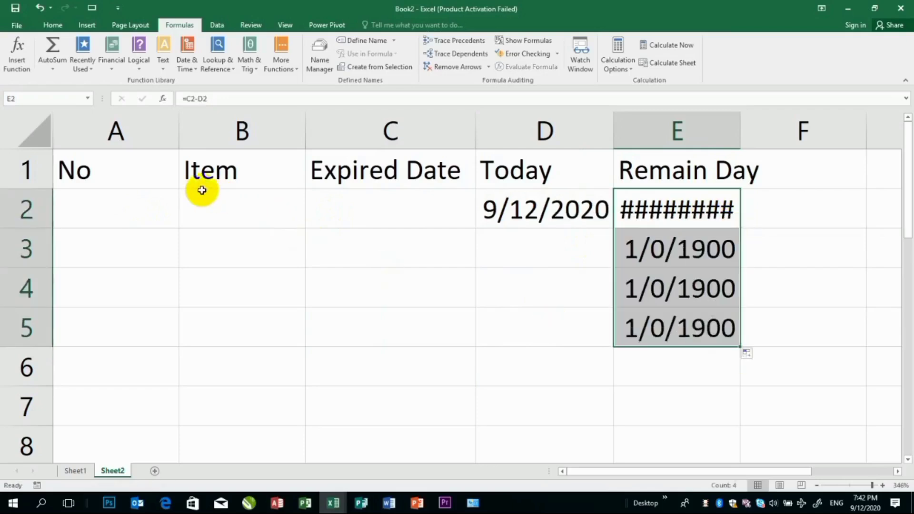
Enter number 1 in A2 and the item Penadol 5mgr Tab in B2, and auto-fit the width of column B
click(139, 215)
text(1)
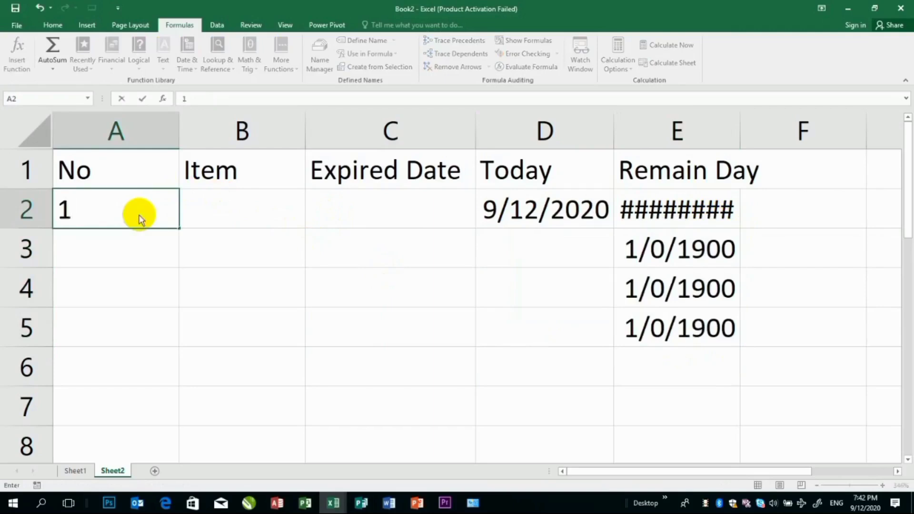
key(Tab)
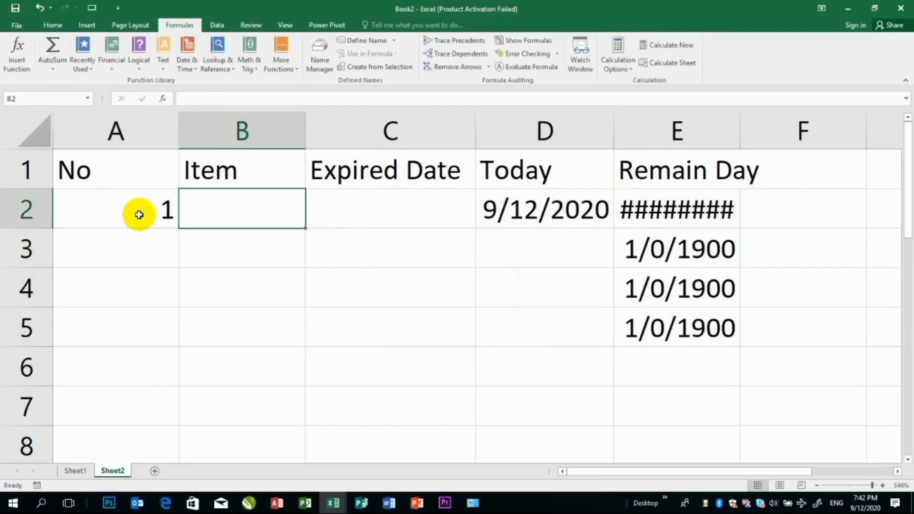
text(Pedoal)
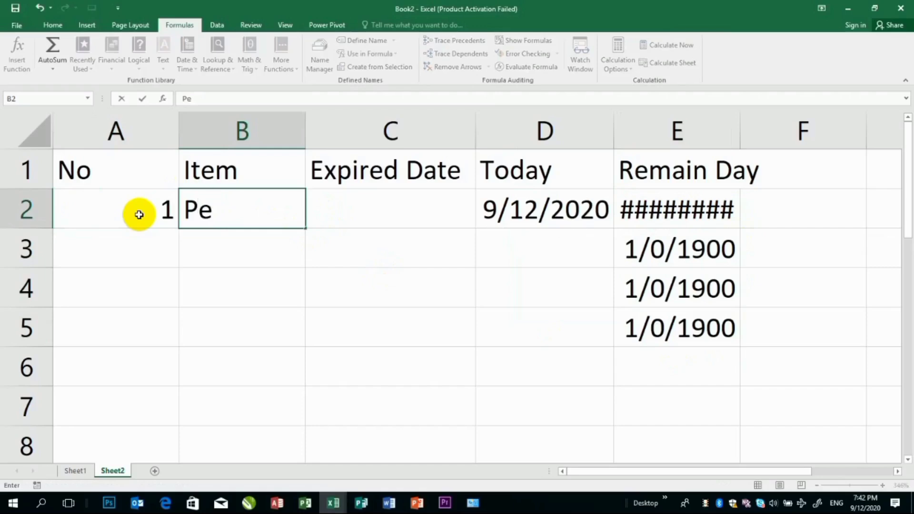
key(BackSpace)
key(BackSpace)
key(BackSpace)
key(BackSpace)
key(BackSpace)
text(enado)
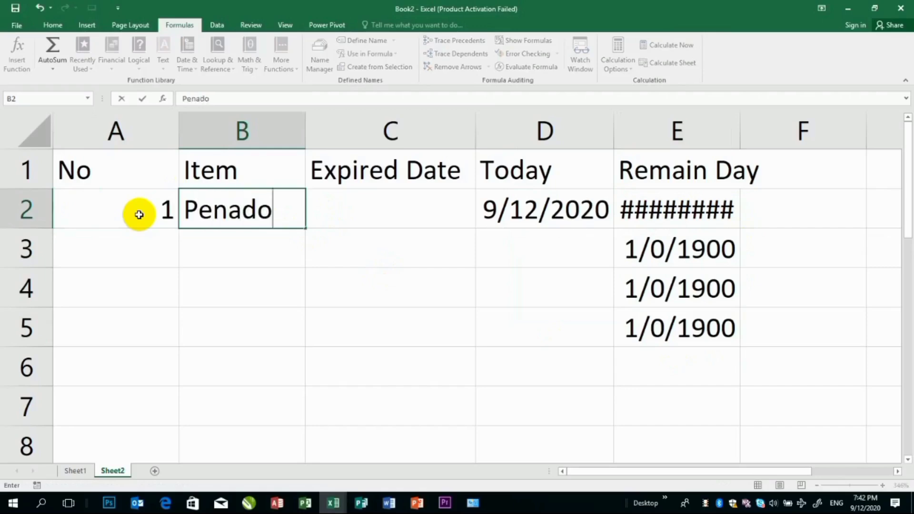
text(l 5)
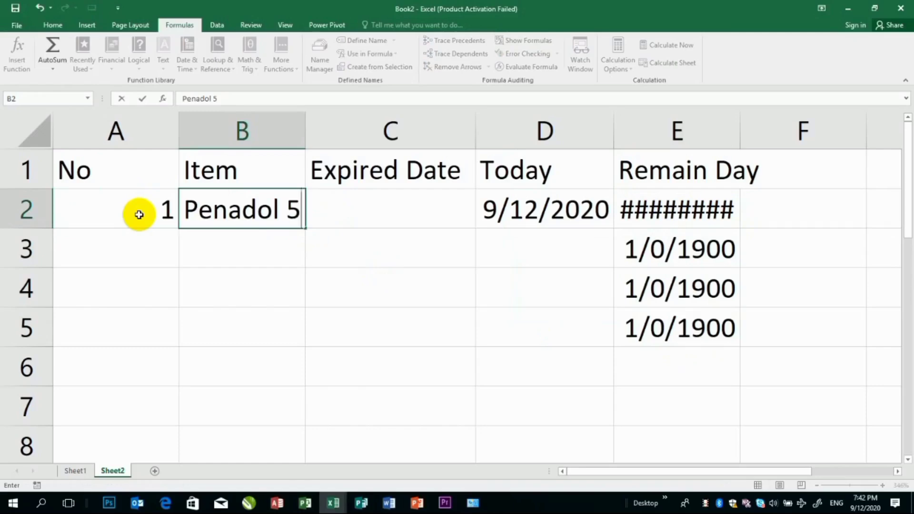
text(mgr)
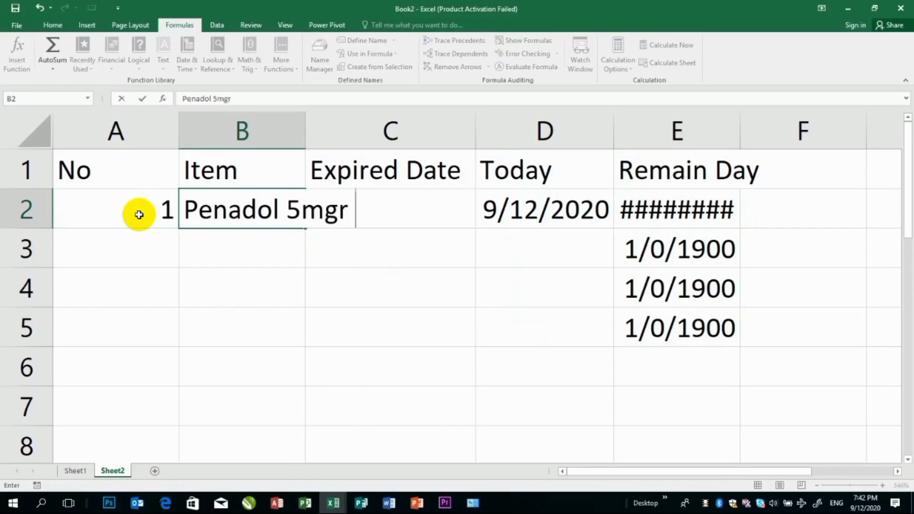
text( Tab)
key(Tab)
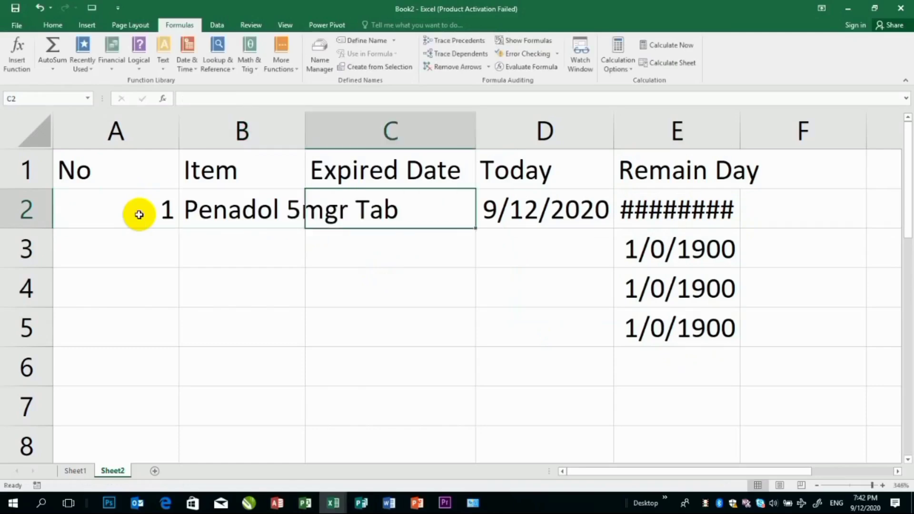
double_click(306, 120)
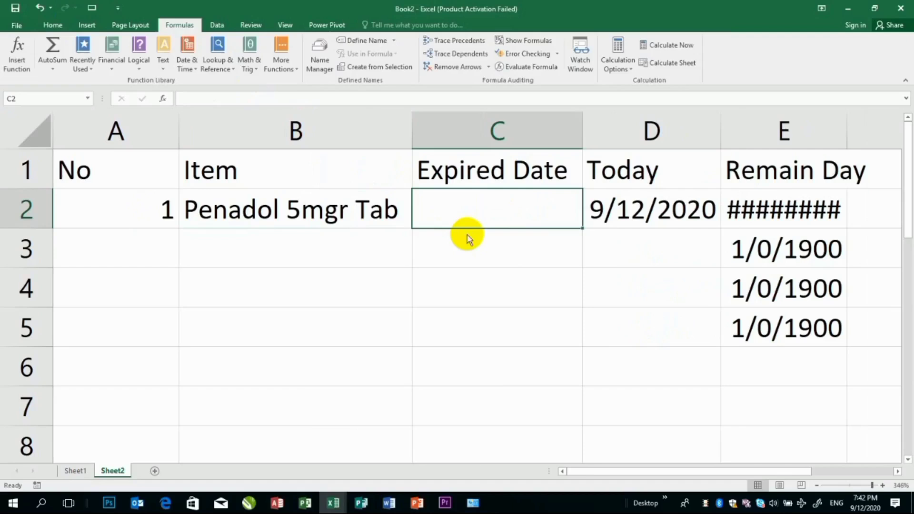
Enter the expiry date 2020/12/20 in cell C2
text(2020/)
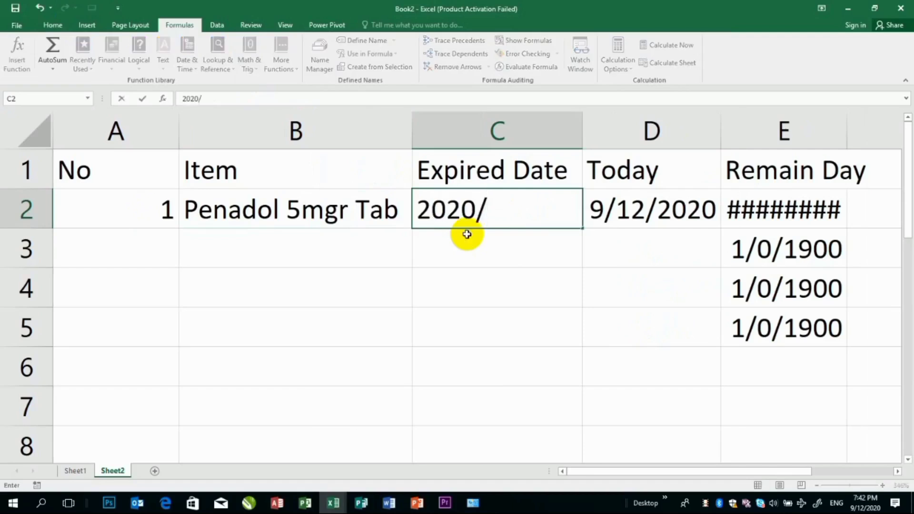
text(12/20)
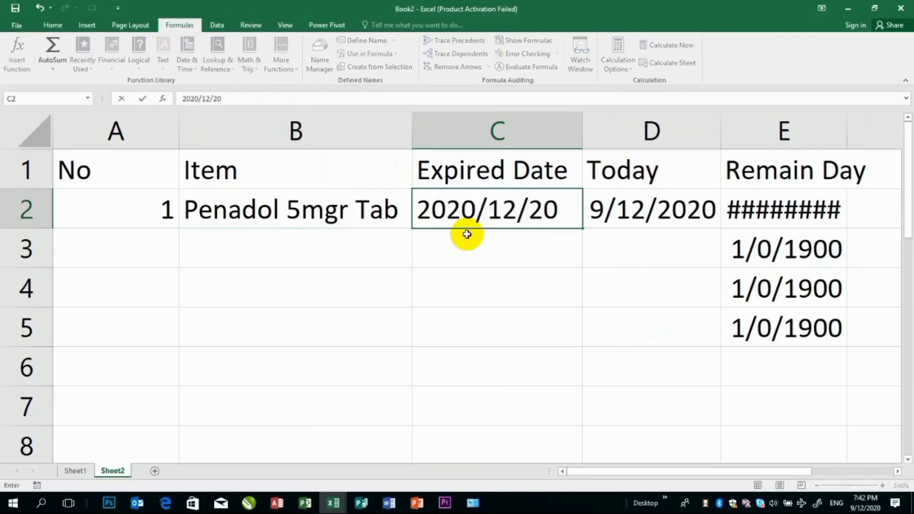
key(Return)
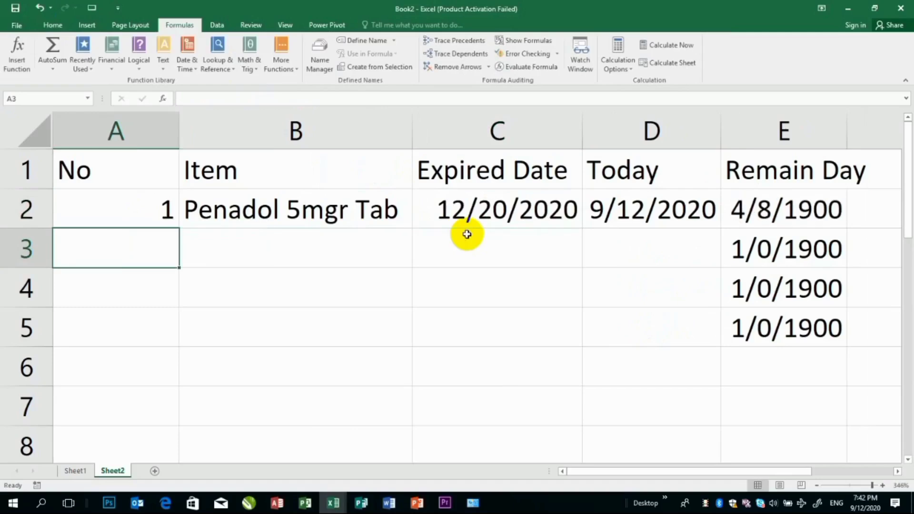
Change the number format of the Remain Day cells E2:E5 to General
drag(814, 206, 802, 336)
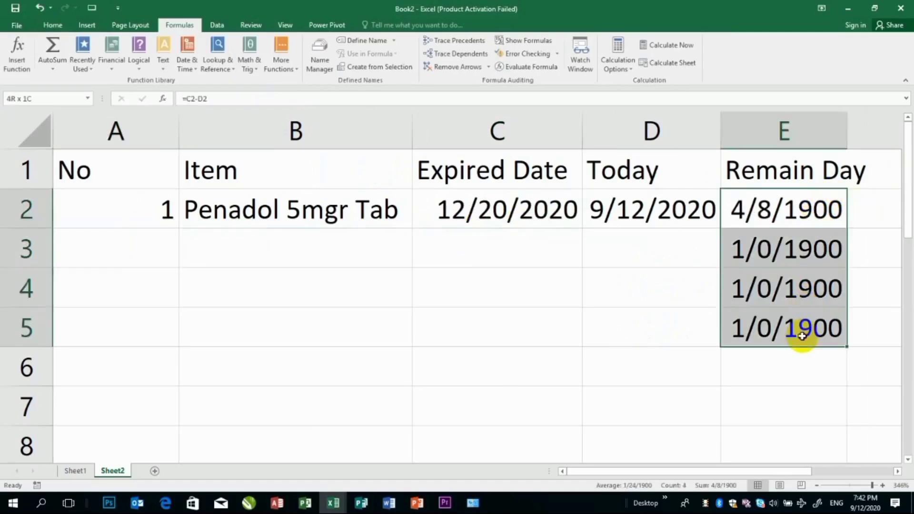
click(52, 25)
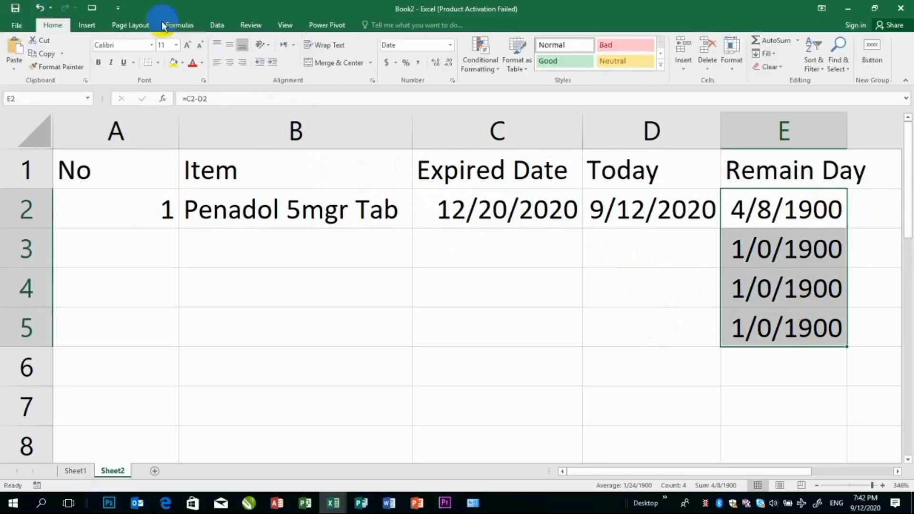
click(450, 44)
click(419, 60)
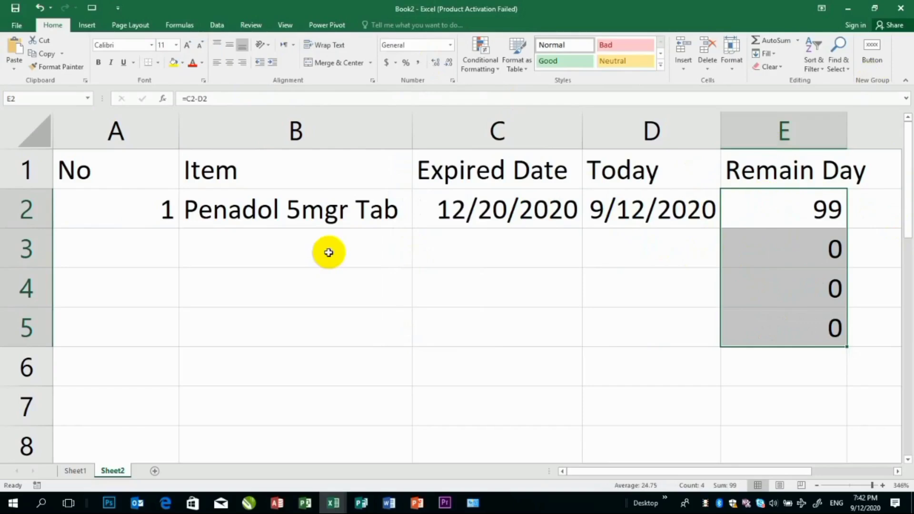
Insert the DAY function in cell D6 with D2 as its serial number
click(179, 25)
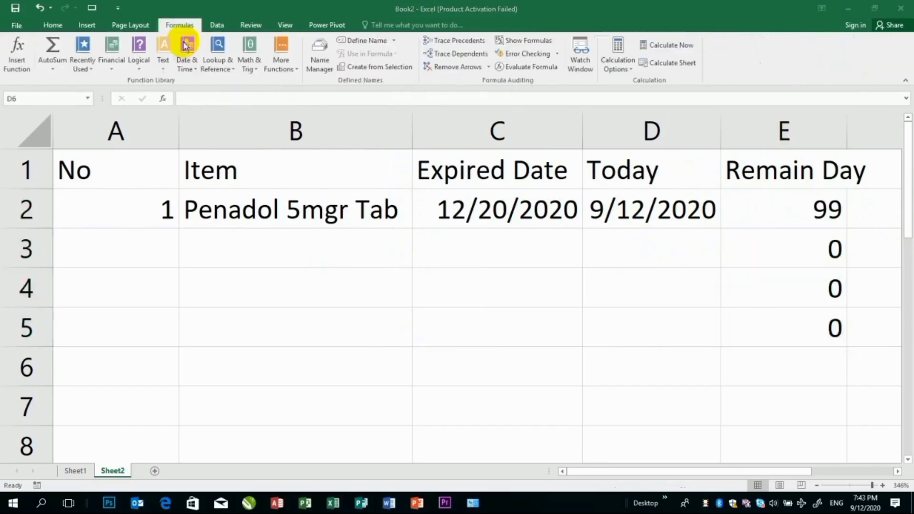
click(182, 54)
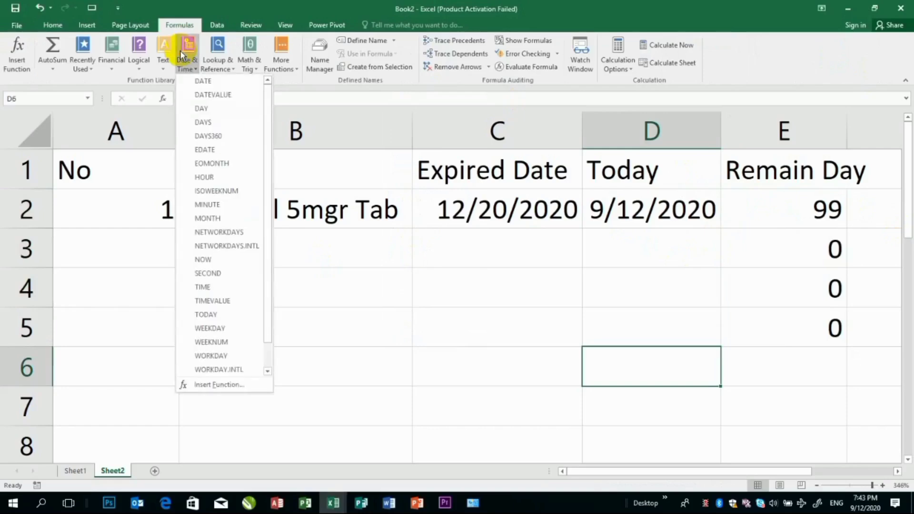
click(210, 108)
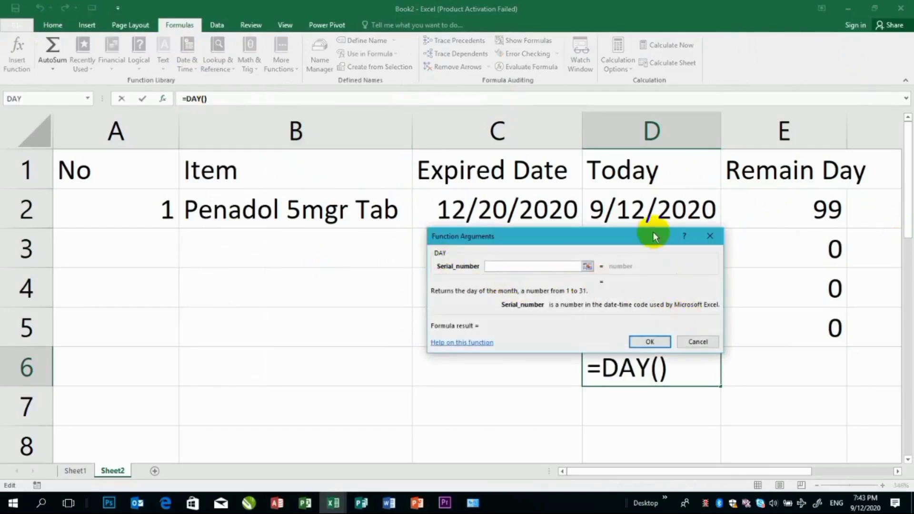
click(650, 205)
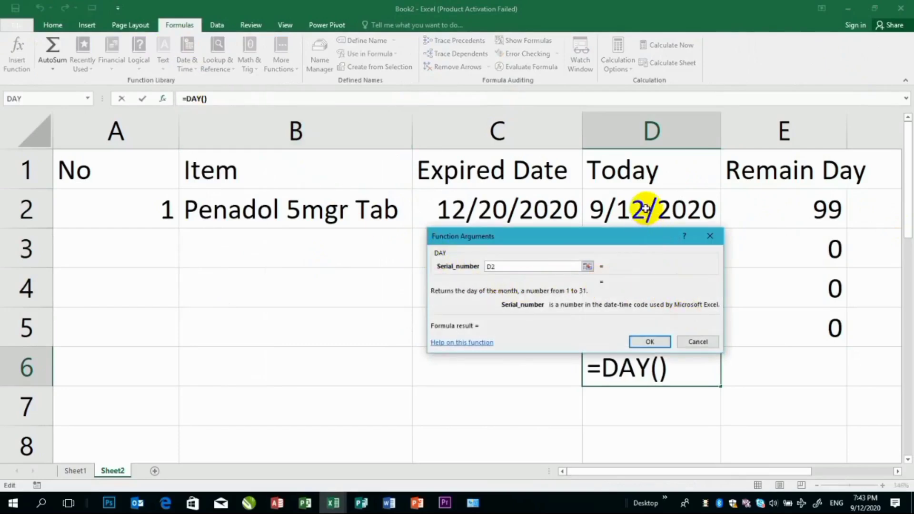
click(649, 341)
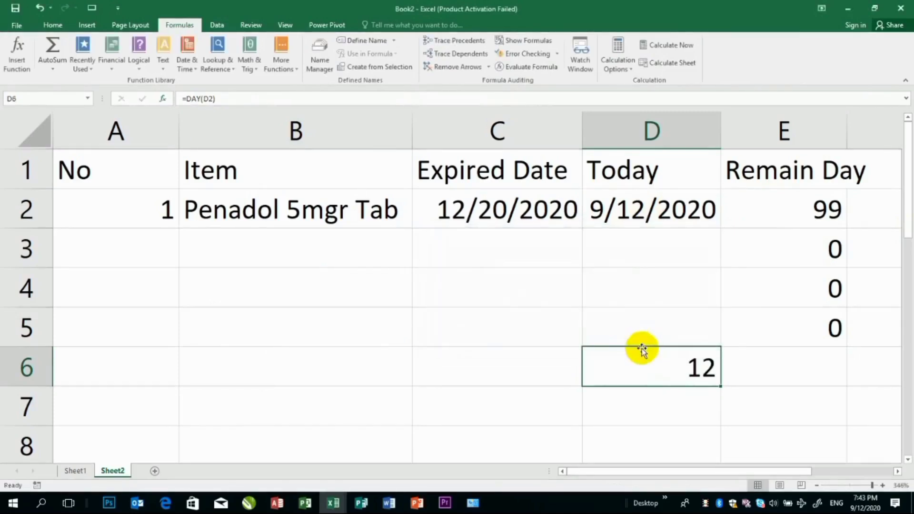
Read the description of the DAYS function among the date and time functions
click(521, 319)
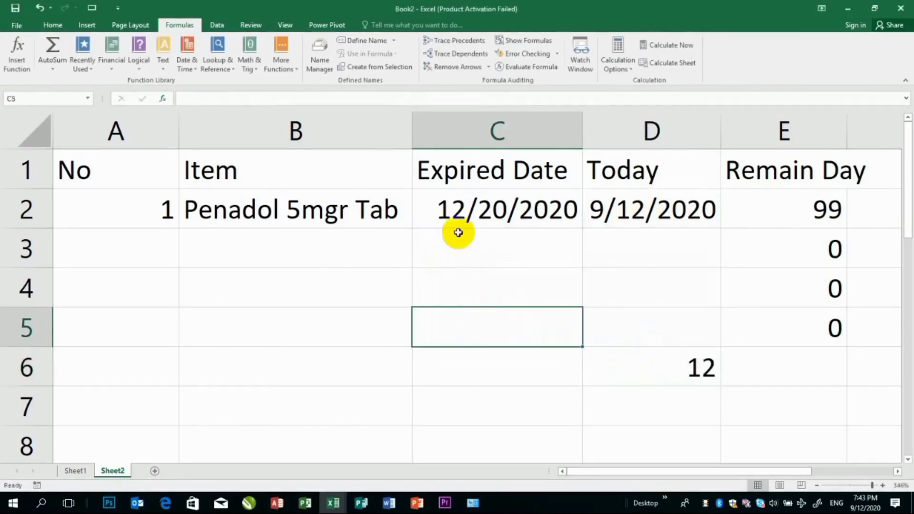
click(187, 62)
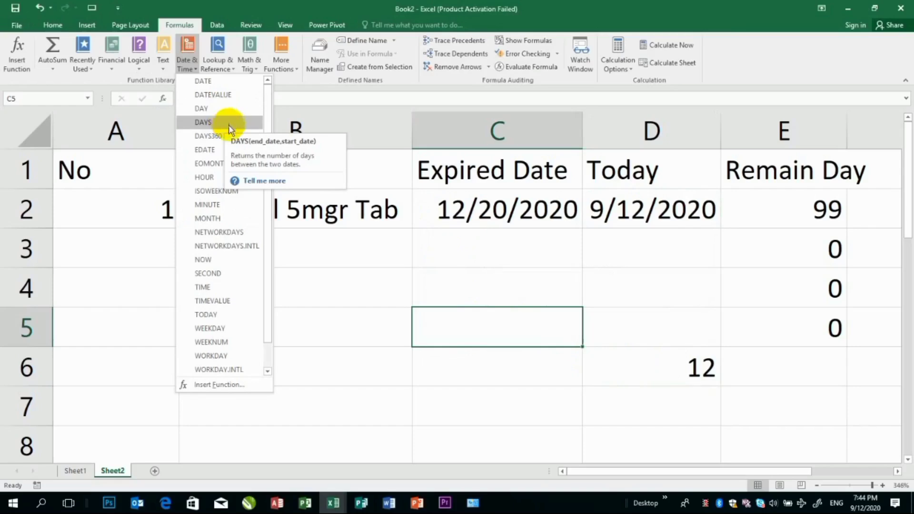
click(367, 299)
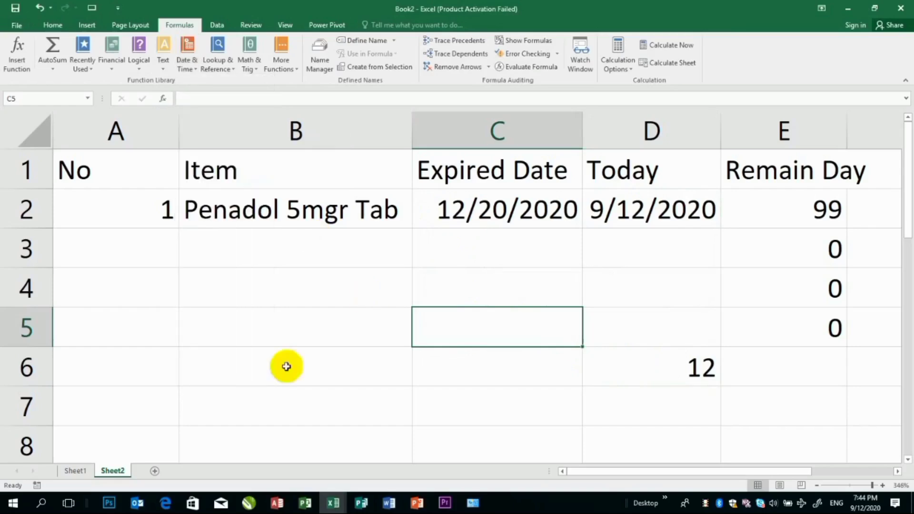
Add a new worksheet and enter the headings No in A1 and Project in B1
click(154, 471)
click(862, 485)
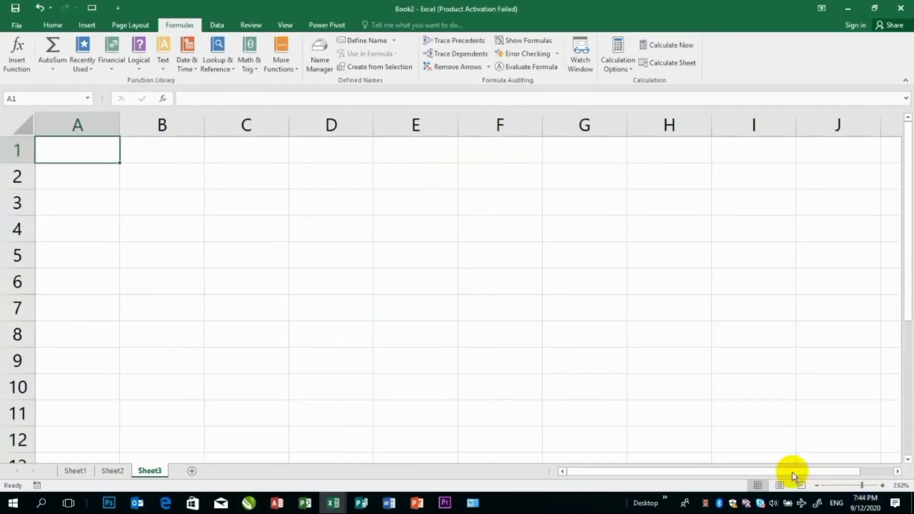
text(No)
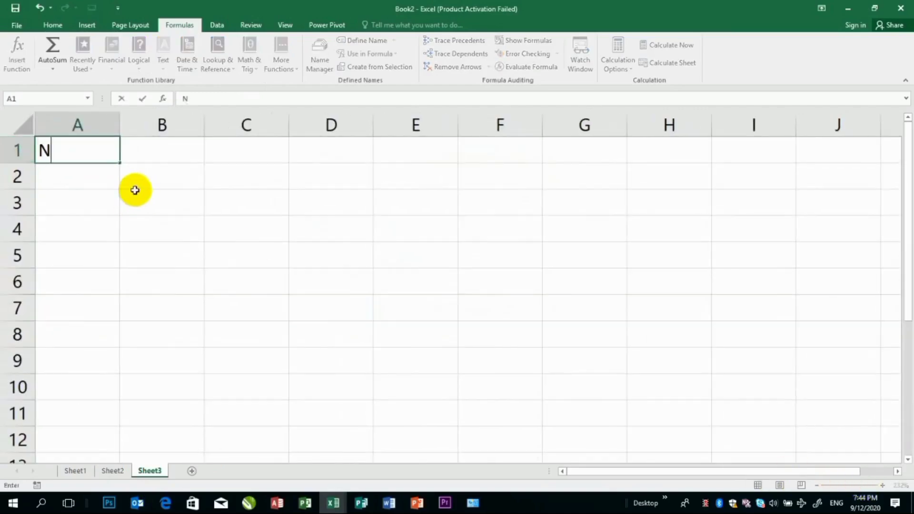
key(Tab)
text(Project)
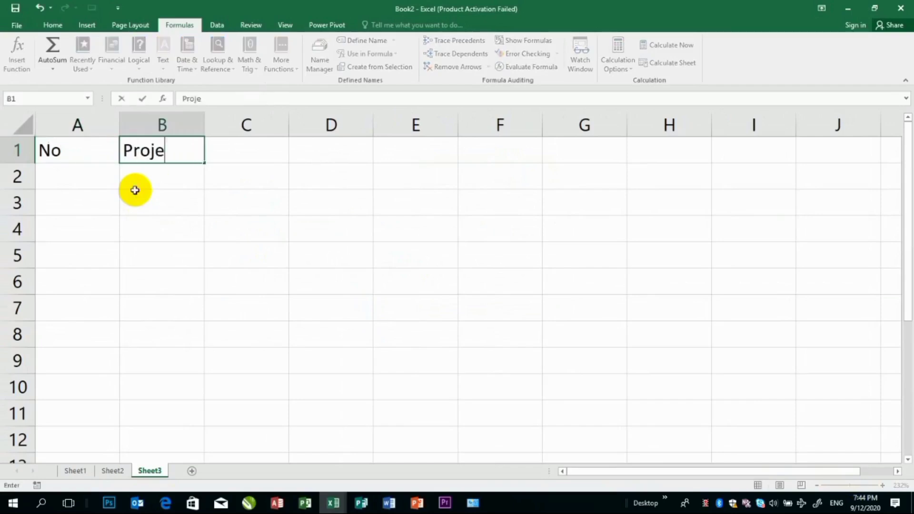
Add the headings Start Date in C1 and end Date in D1
key(Tab)
text(Start Date)
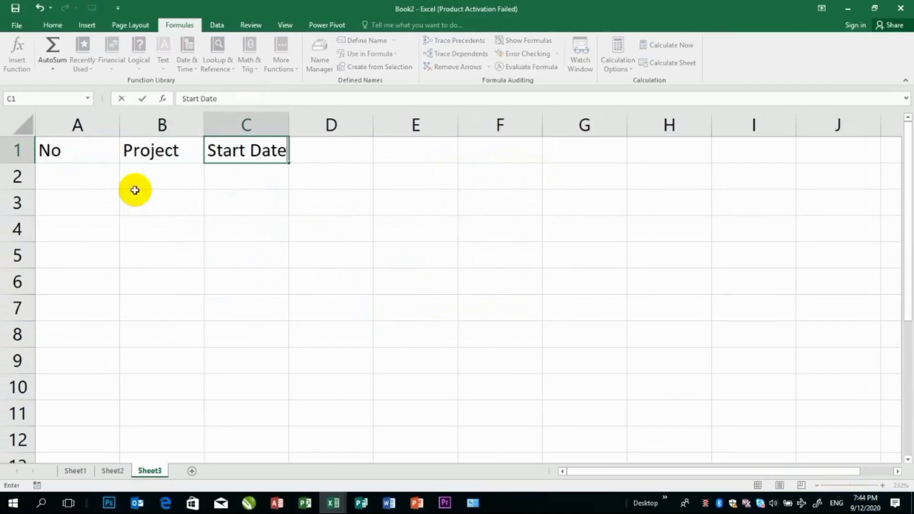
key(Tab)
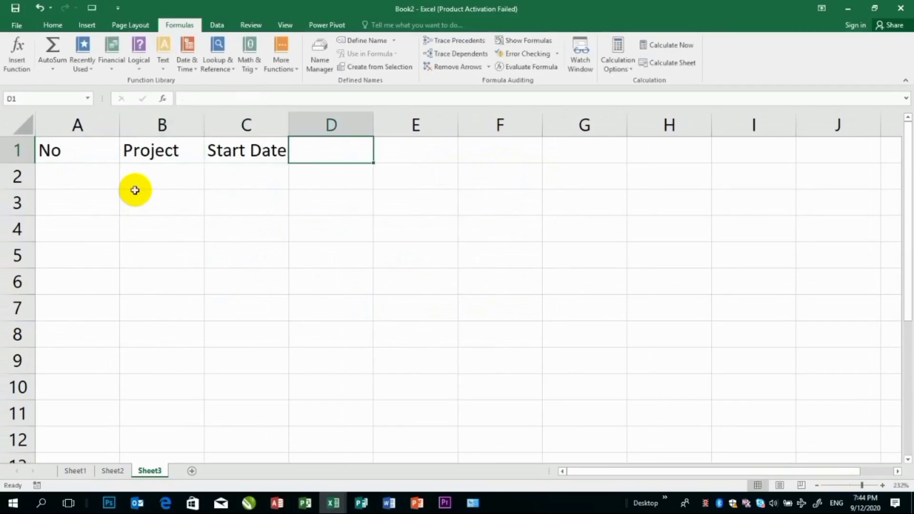
text(end Date)
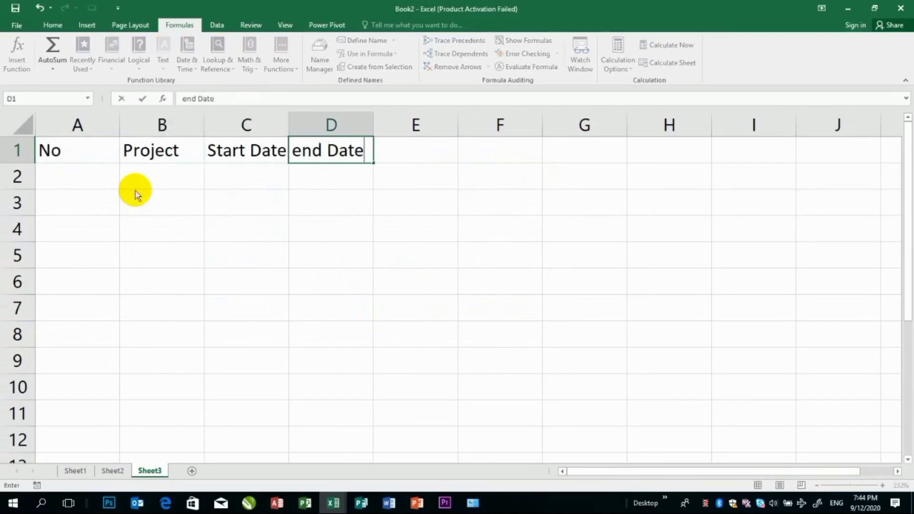
Add the heading Duration in E1
key(Tab)
text(Tot)
key(BackSpace)
key(Escape)
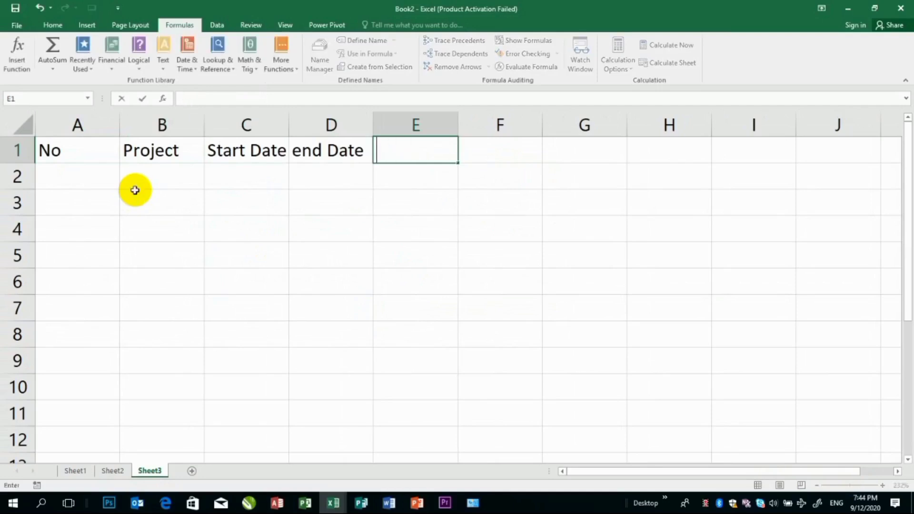
text(Duration)
key(Return)
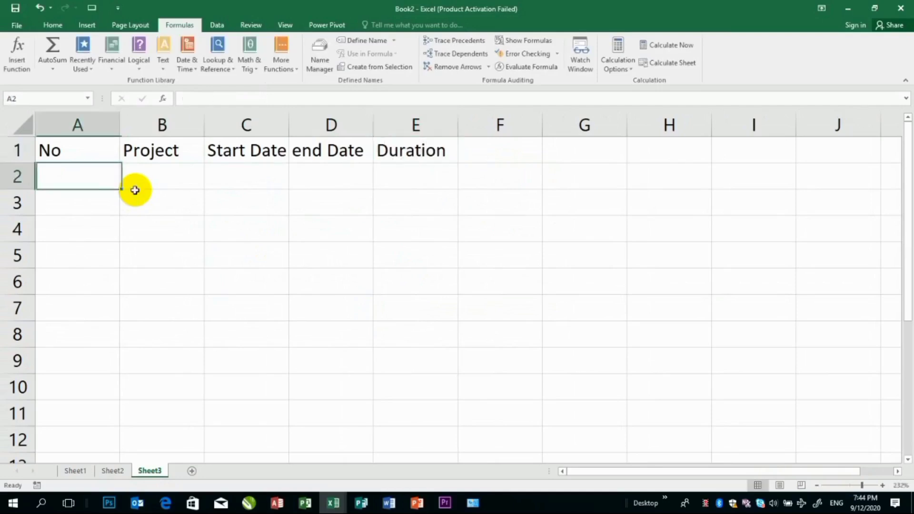
Enter the formula =DAYS(D2,C2) in E2 and copy it down to E5
click(420, 182)
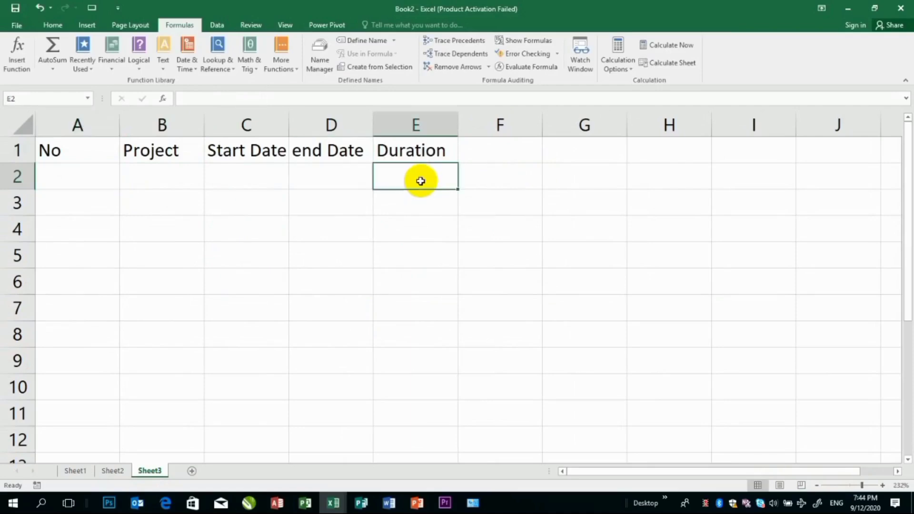
text(=day)
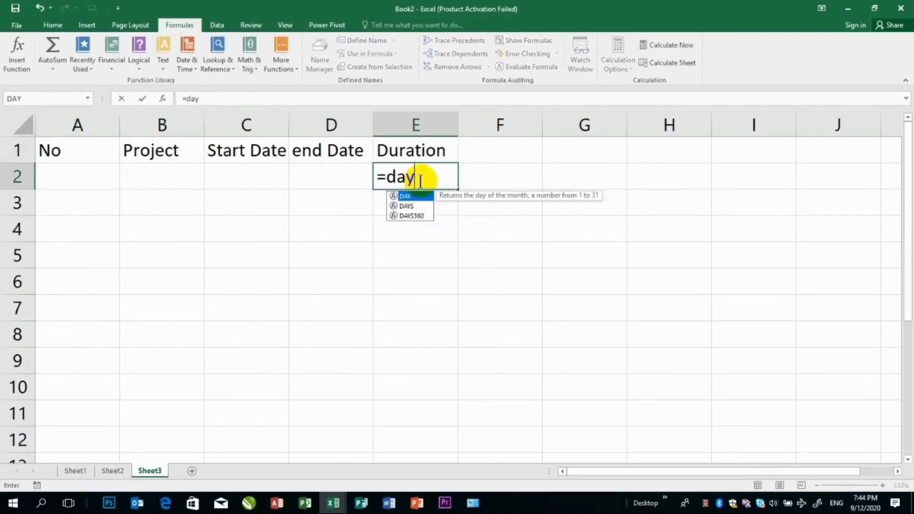
text(s()
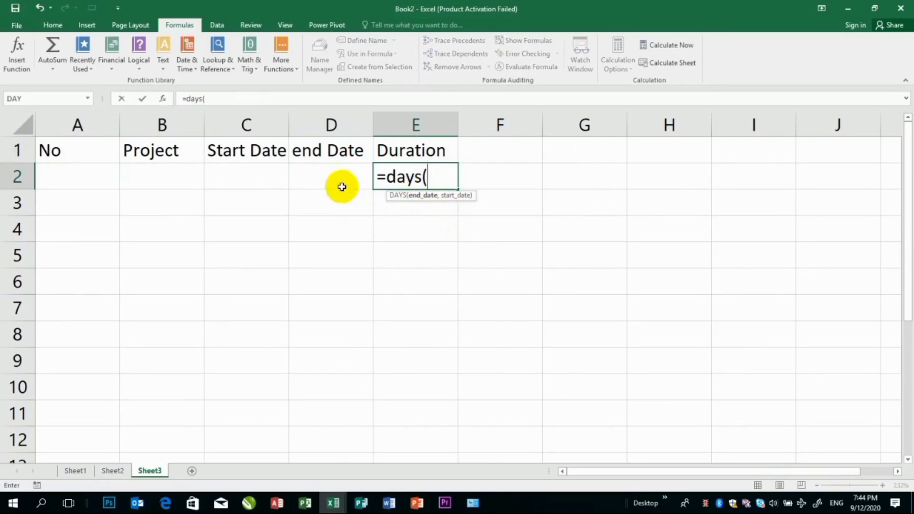
click(326, 172)
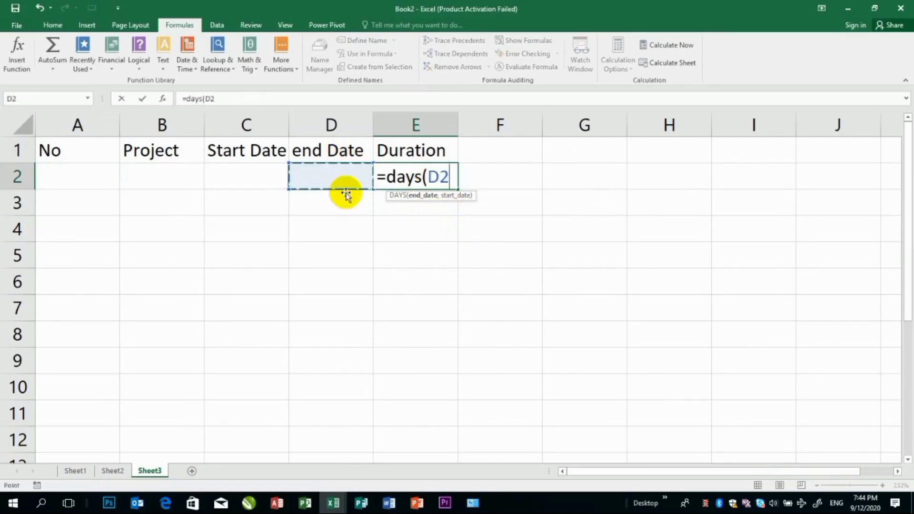
text(,)
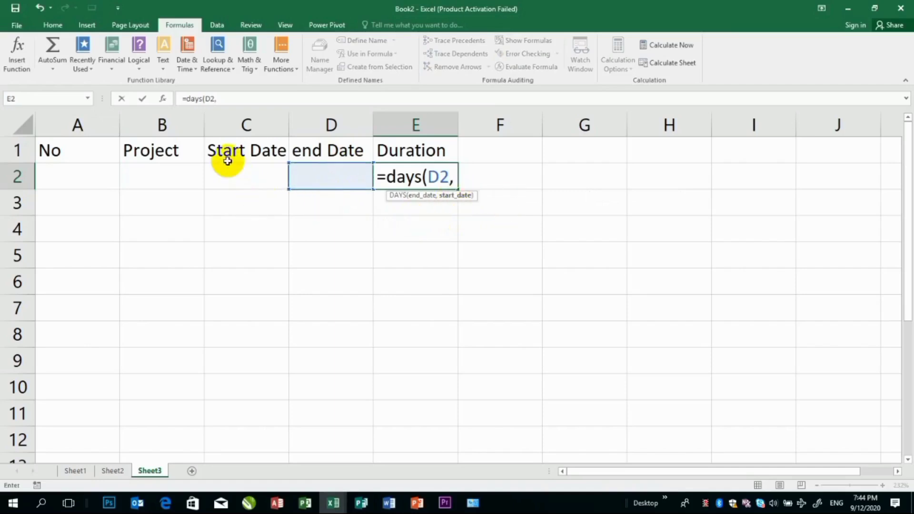
click(233, 182)
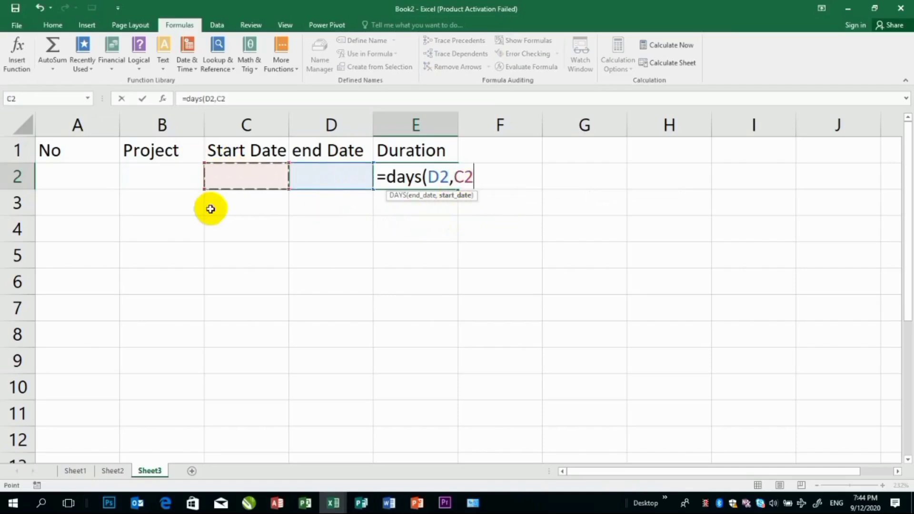
text())
key(Return)
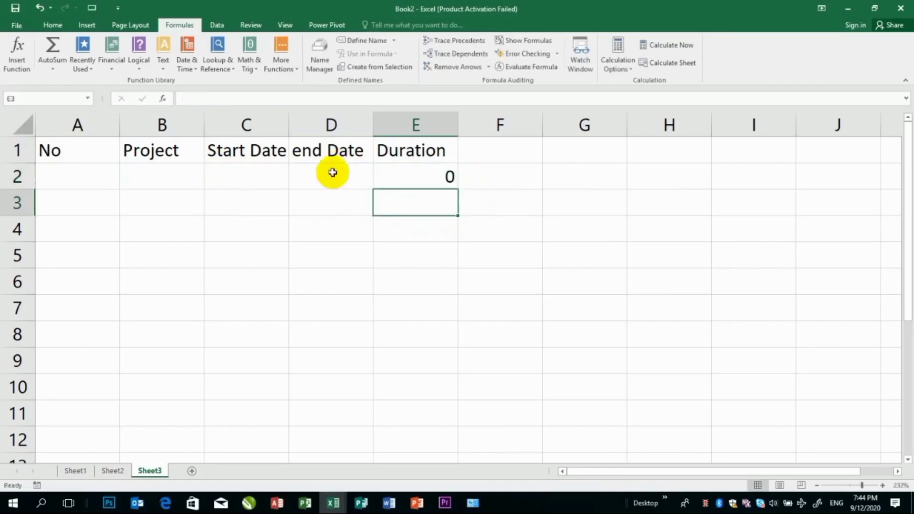
click(433, 178)
drag(456, 189, 433, 262)
Enter the project name PMMM in B2
click(179, 182)
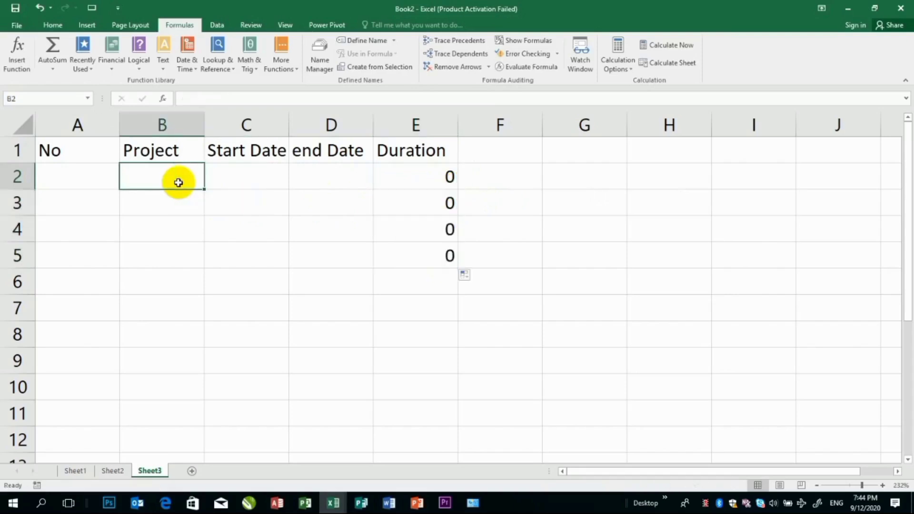
text(MPPP)
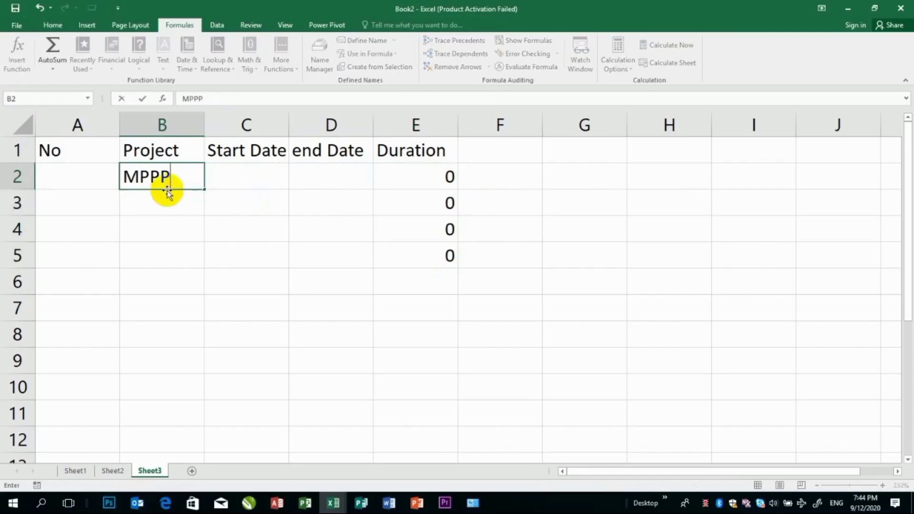
drag(183, 175, 122, 171)
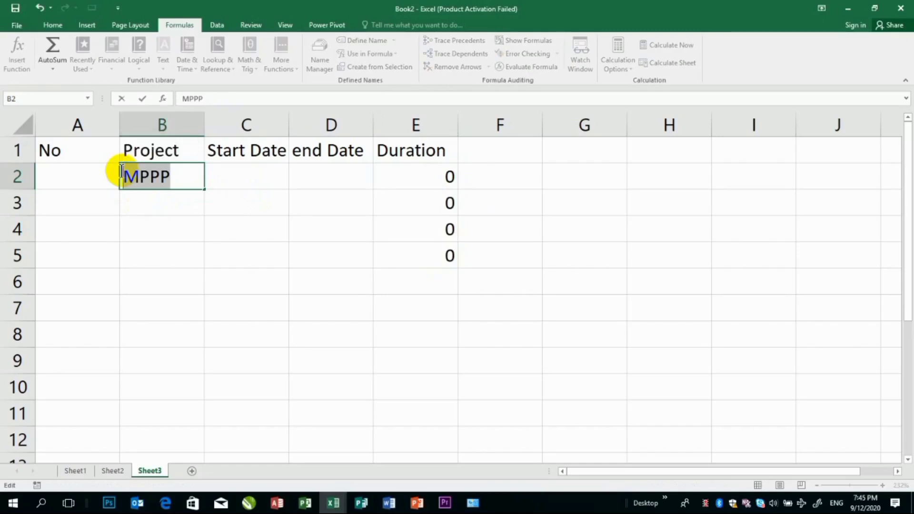
text(PMMM)
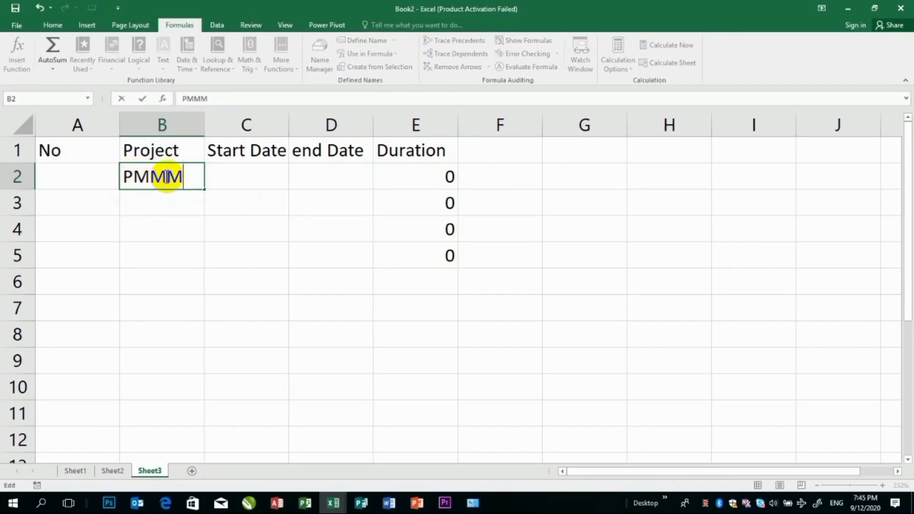
Autofit the width of column C and enter the current date as the start date in C2
click(248, 183)
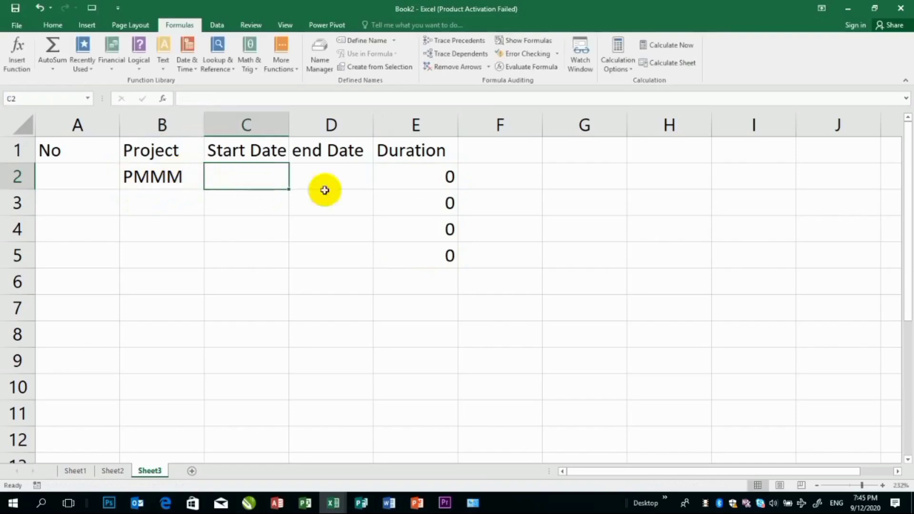
double_click(291, 117)
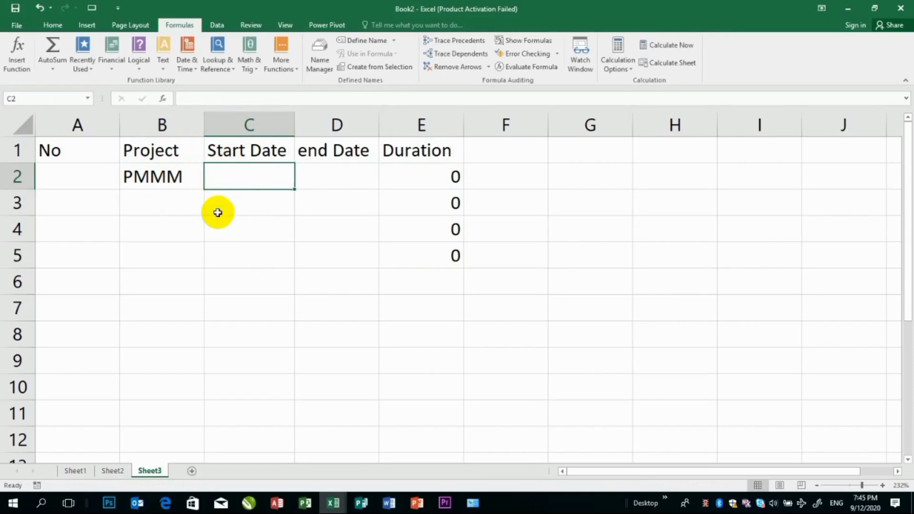
key(ctrl+semicolon)
key(Tab)
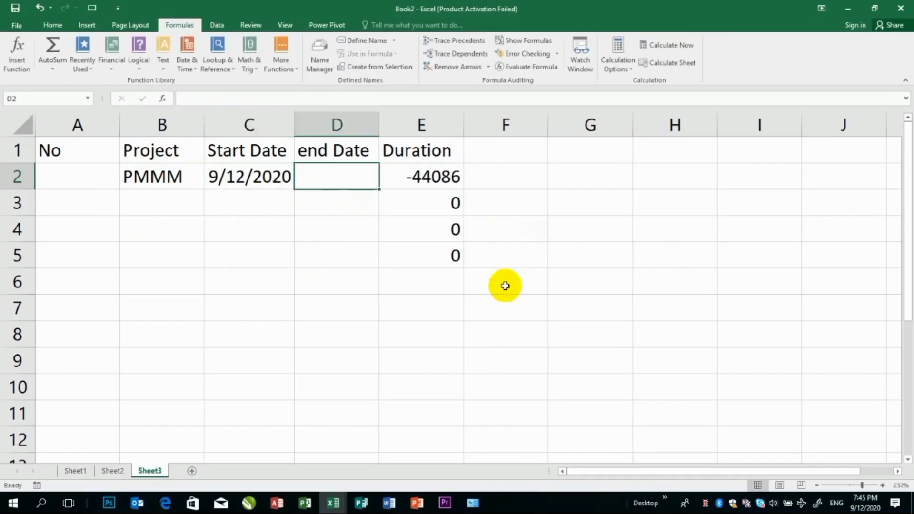
Enter 2020/10/20 as the project's end date in D2
text(2020)
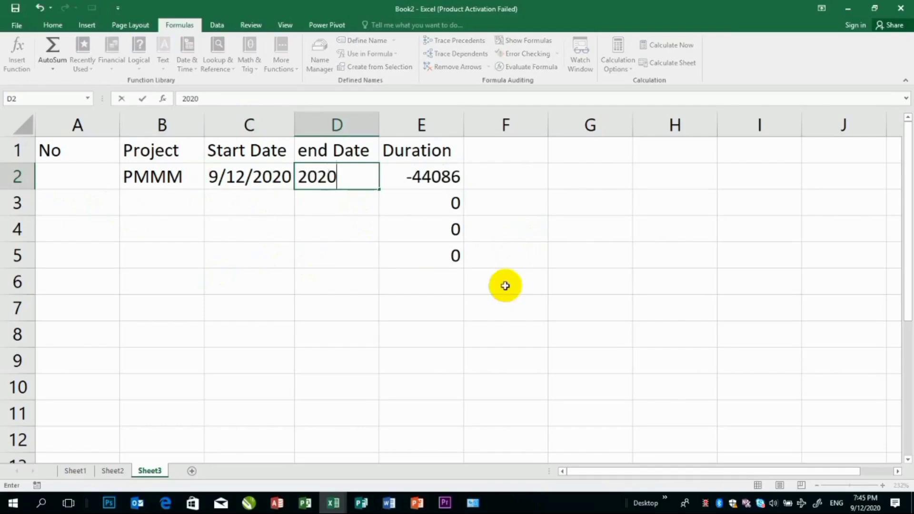
text(/10)
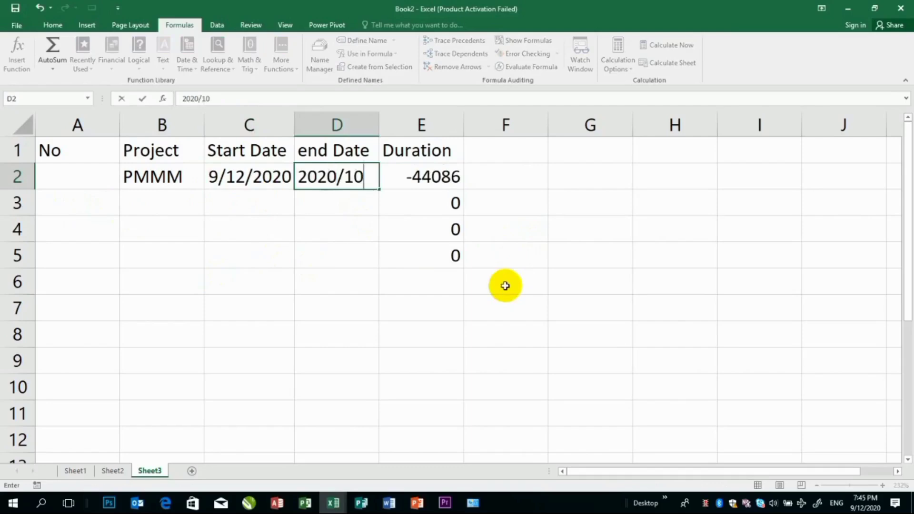
text(/20)
key(Return)
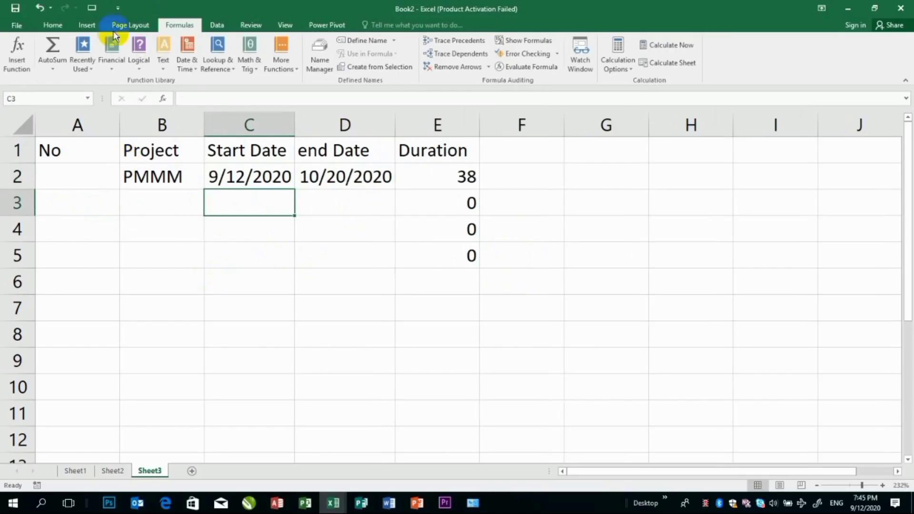
Read the description of the DAYS360 function among the date and time functions
click(162, 61)
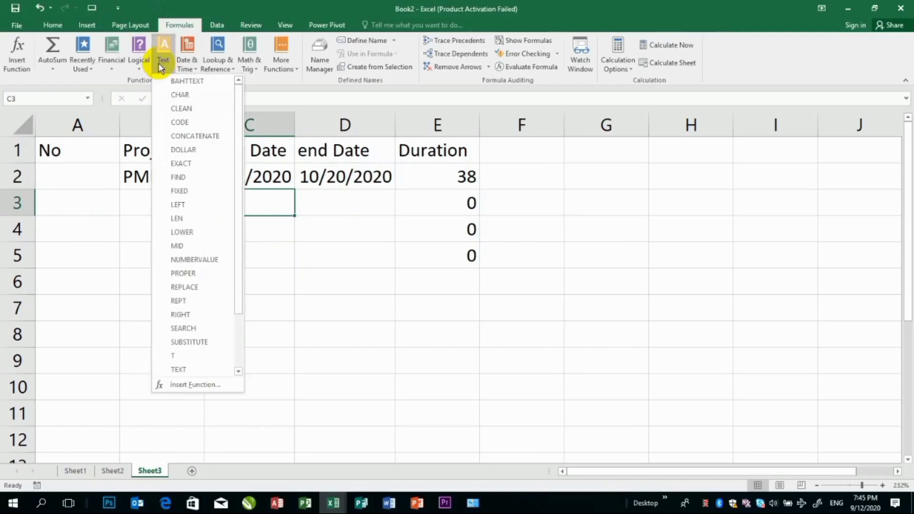
click(186, 63)
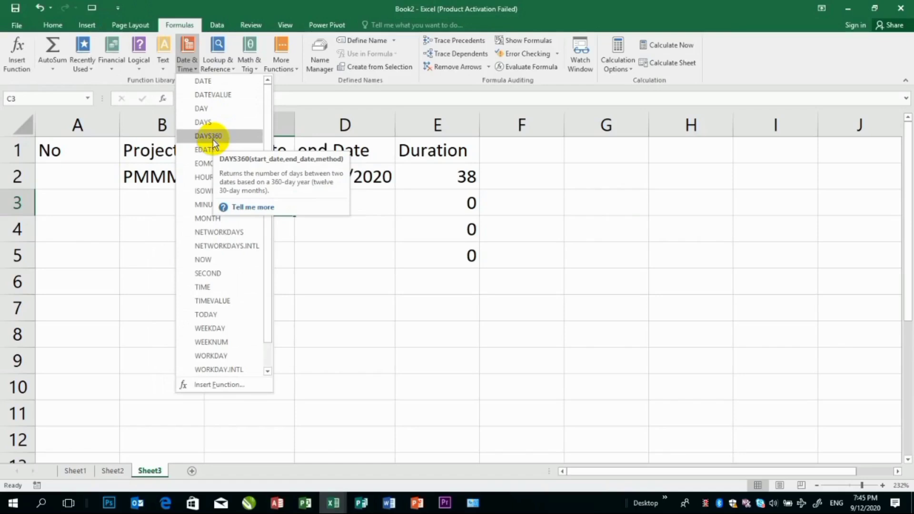
click(440, 195)
Replace the formula in E3 with =DAYS360(C2,D2), using the first project's start and end dates
click(445, 199)
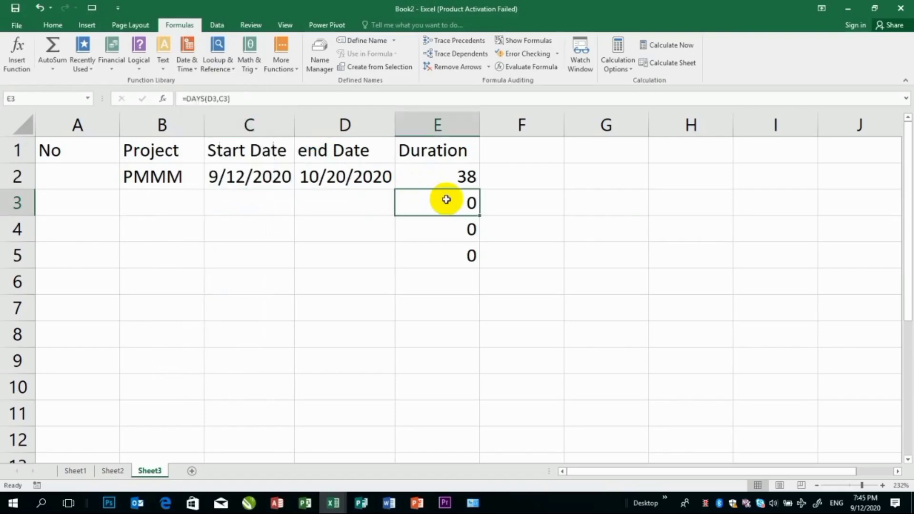
double_click(446, 199)
key(Escape)
text(=da)
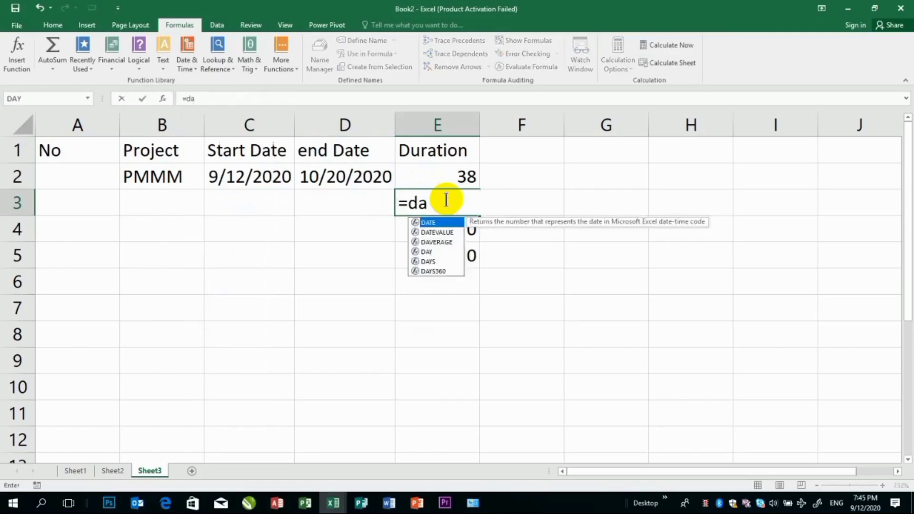
text(ys)
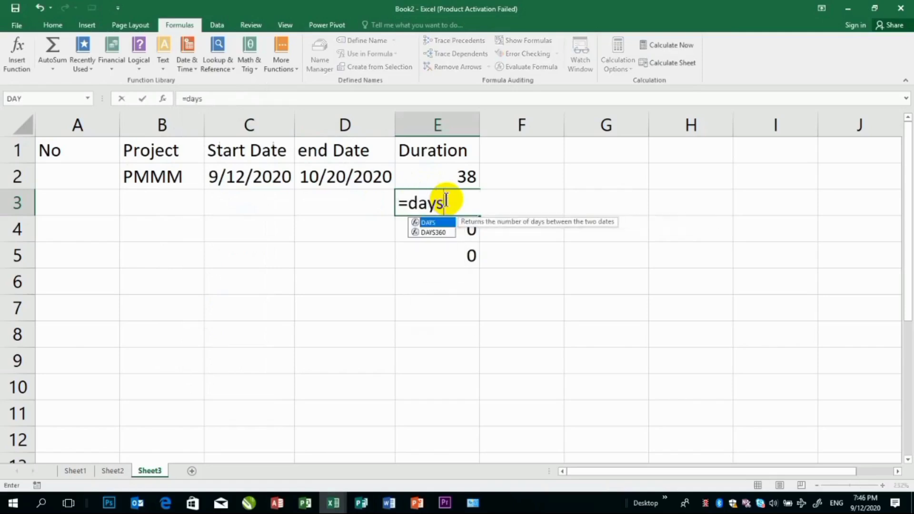
double_click(435, 232)
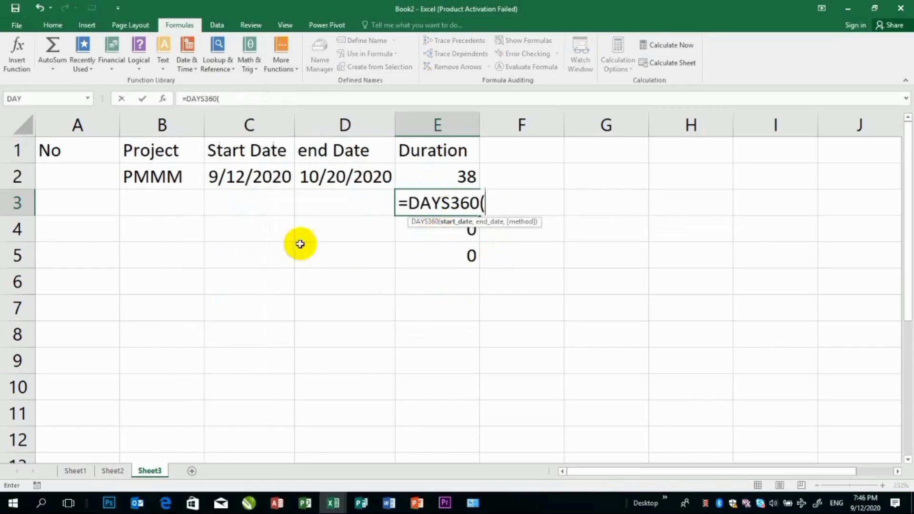
click(243, 180)
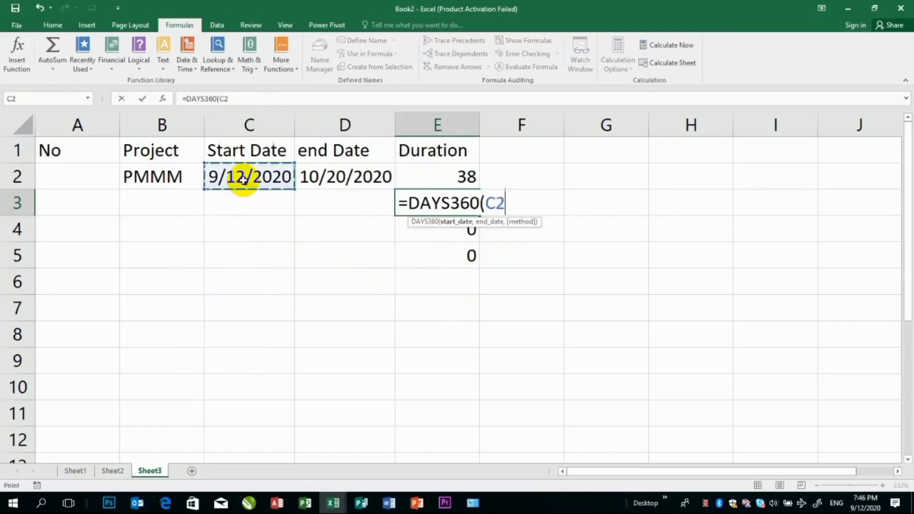
text(,)
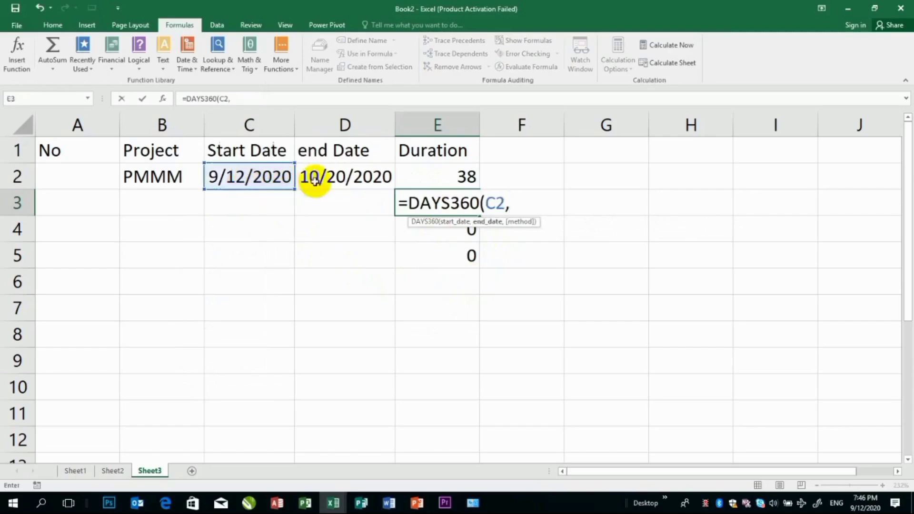
click(341, 177)
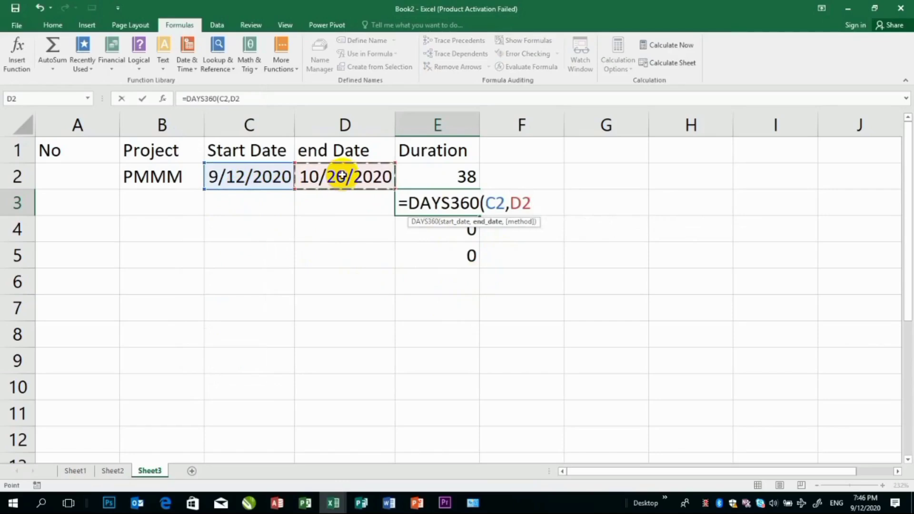
text())
key(Return)
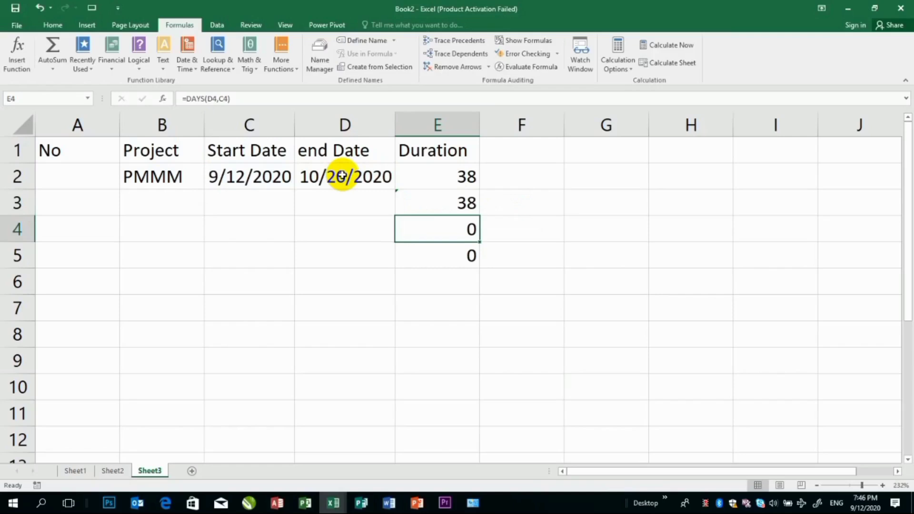
Change the end date in D2 to 2021/9/20
click(341, 176)
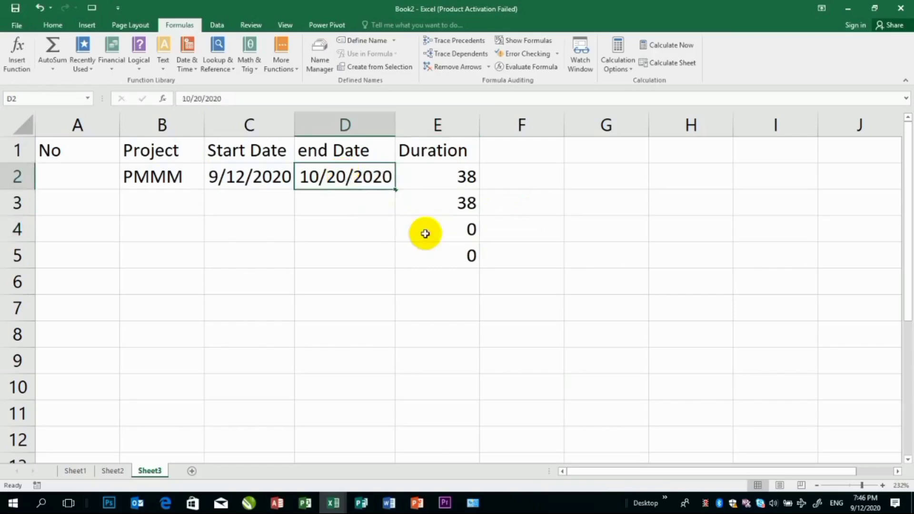
text(2021/)
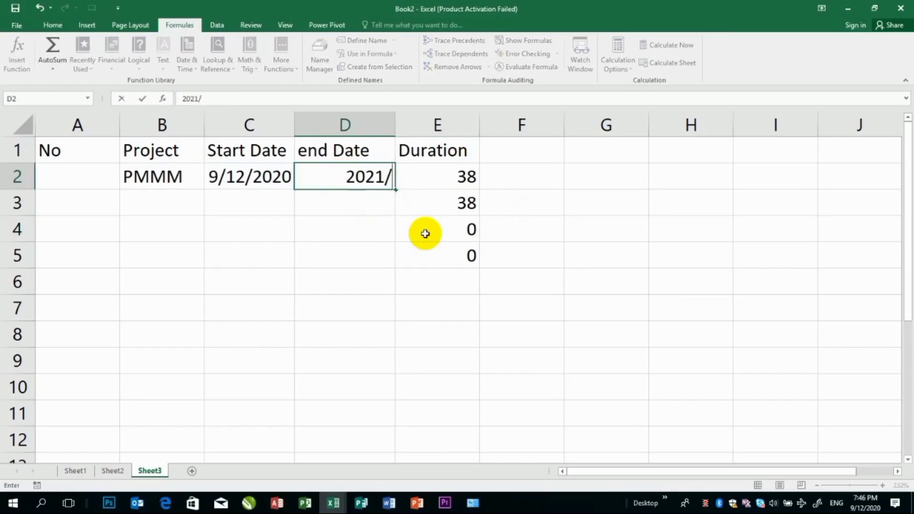
text(9/20)
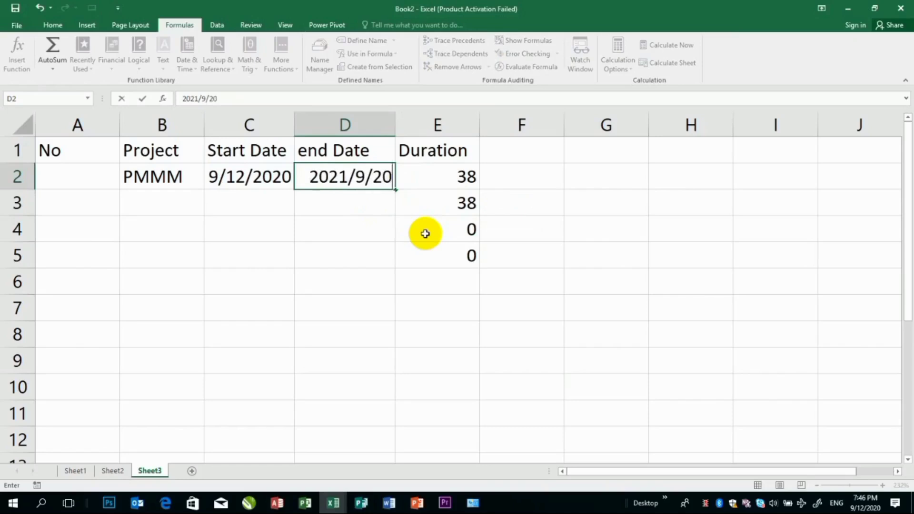
key(Return)
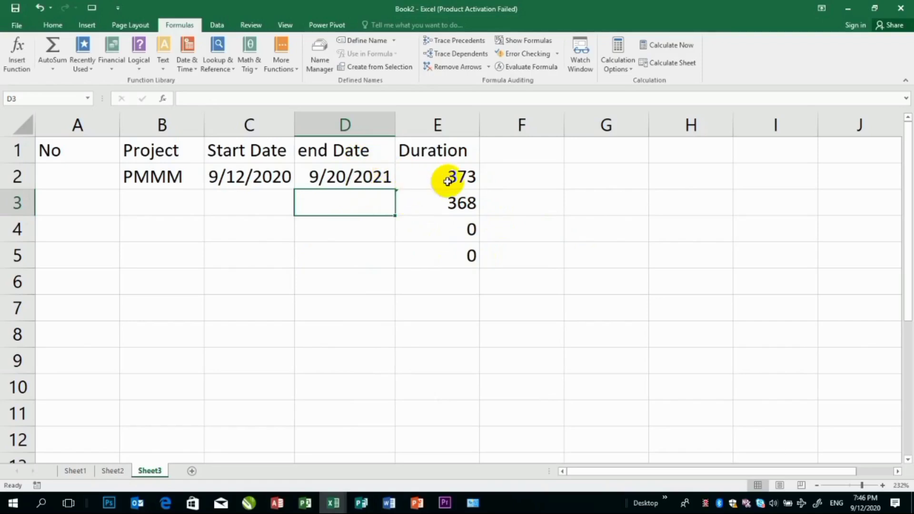
Look over the list of available date and time functions for the next one to demonstrate
click(431, 237)
click(165, 62)
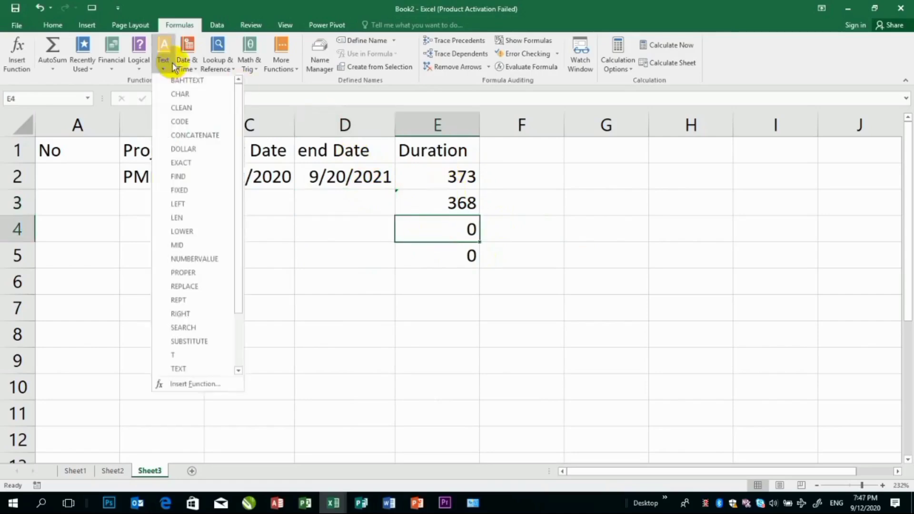
click(185, 61)
click(187, 61)
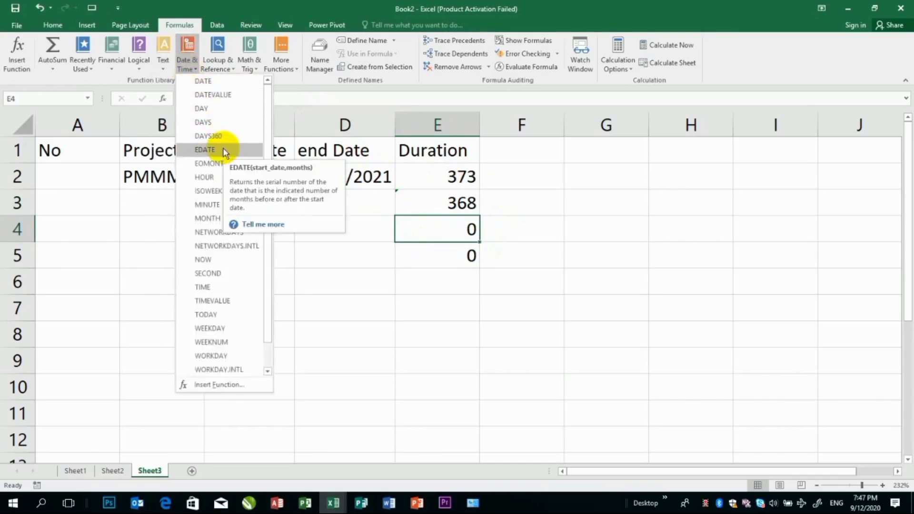
click(455, 173)
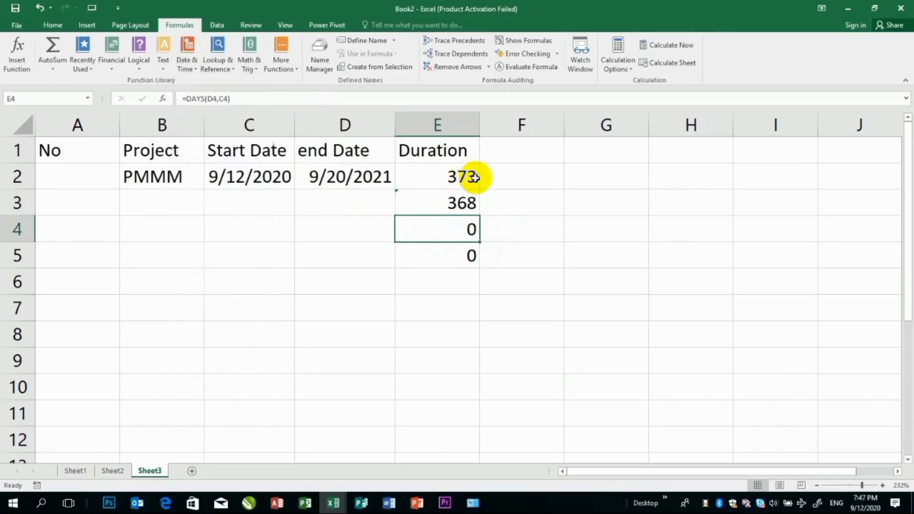
Start a second table below the first by entering the headings No in A8 and Programe in B8
click(177, 312)
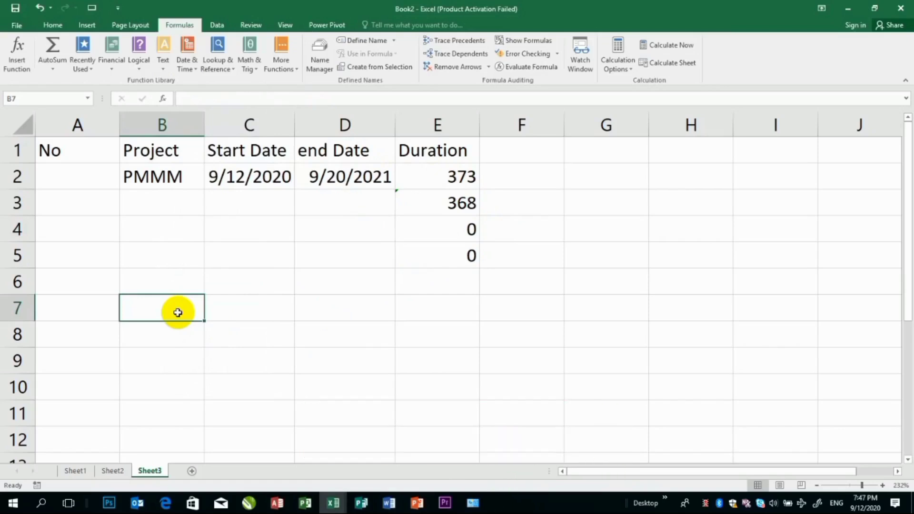
key(Right)
key(Left)
click(177, 312)
key(Down)
key(Left)
text(No)
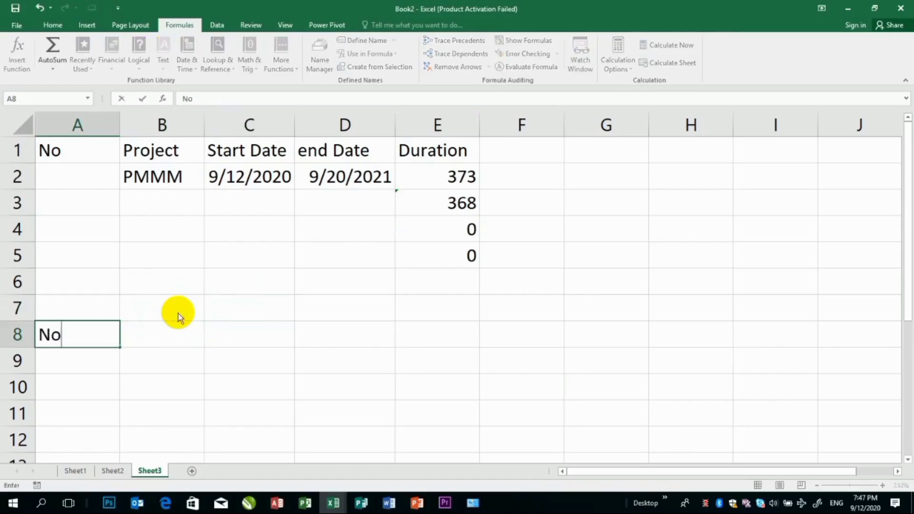
key(Tab)
text(Proge)
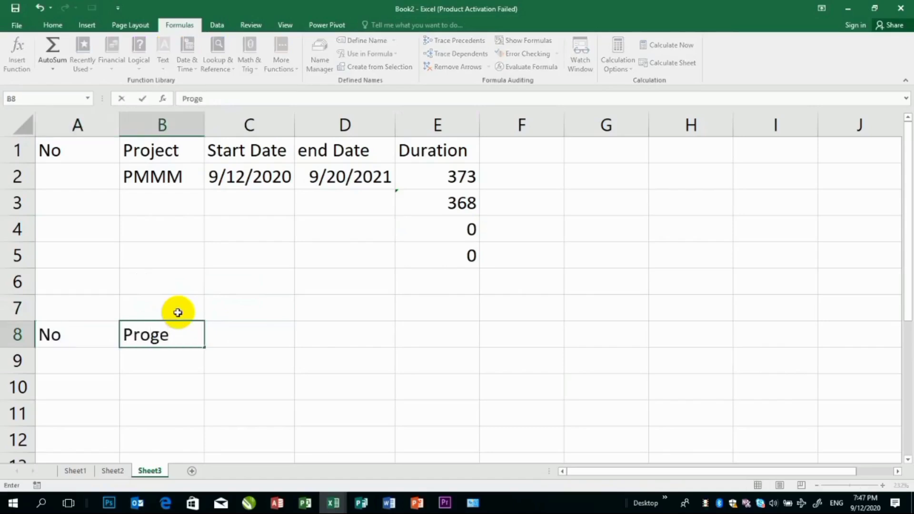
key(BackSpace)
text(m)
key(BackSpace)
text(rame)
key(Tab)
Enter the headings Duration, Date and End date in C8, D8 and E8
text(Duration)
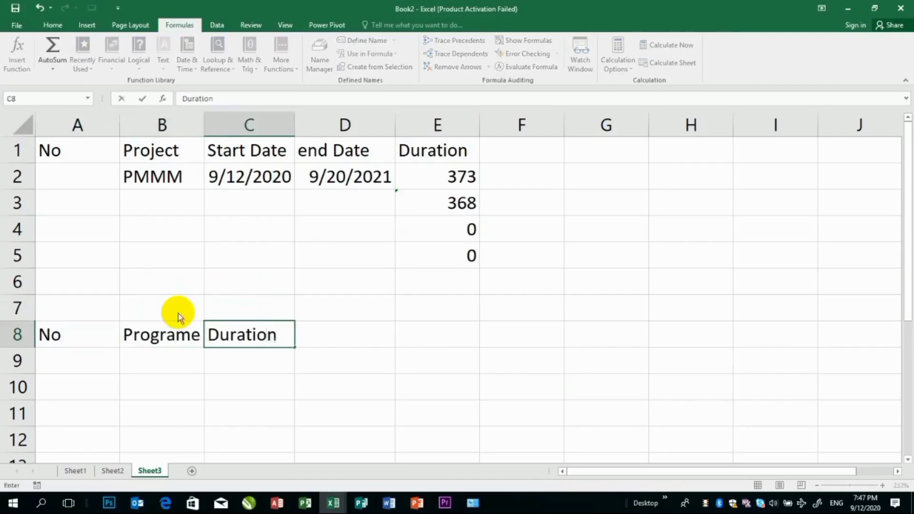
key(Tab)
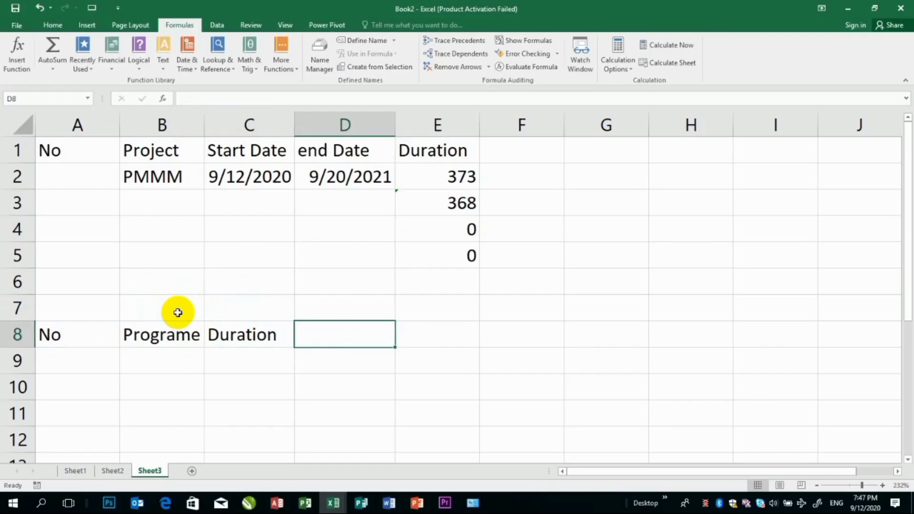
text(Date)
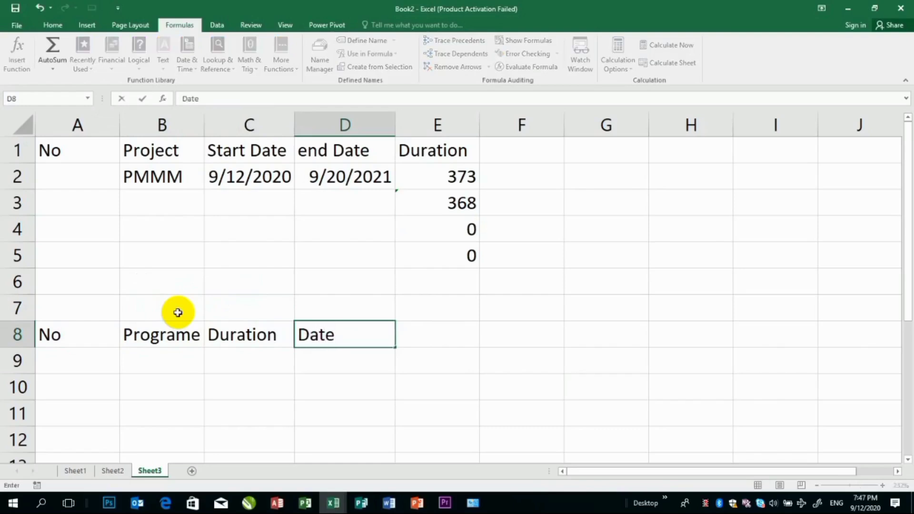
key(Return)
text(=)
key(BackSpace)
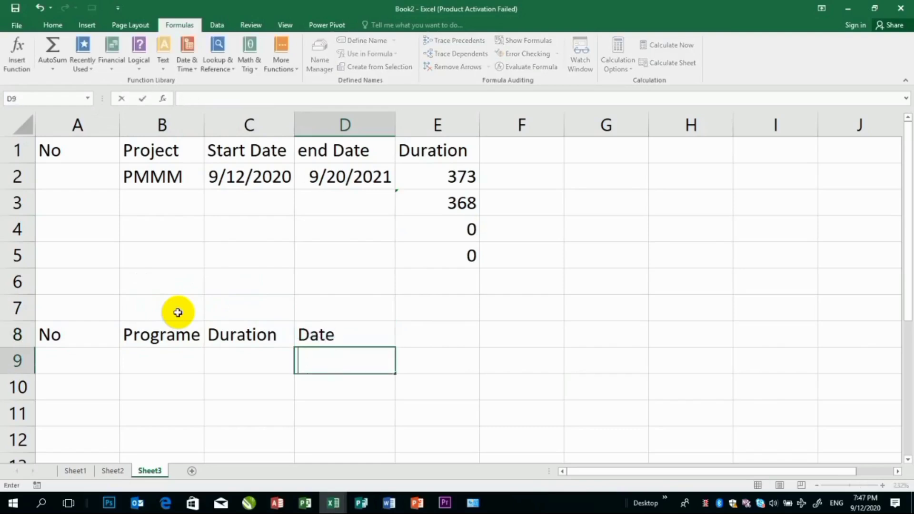
key(Up)
key(Right)
text(E)
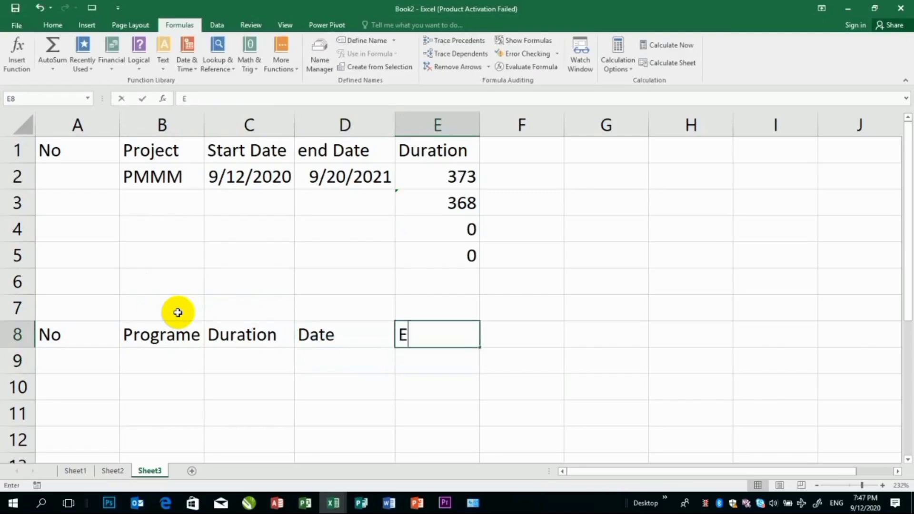
text(nd date)
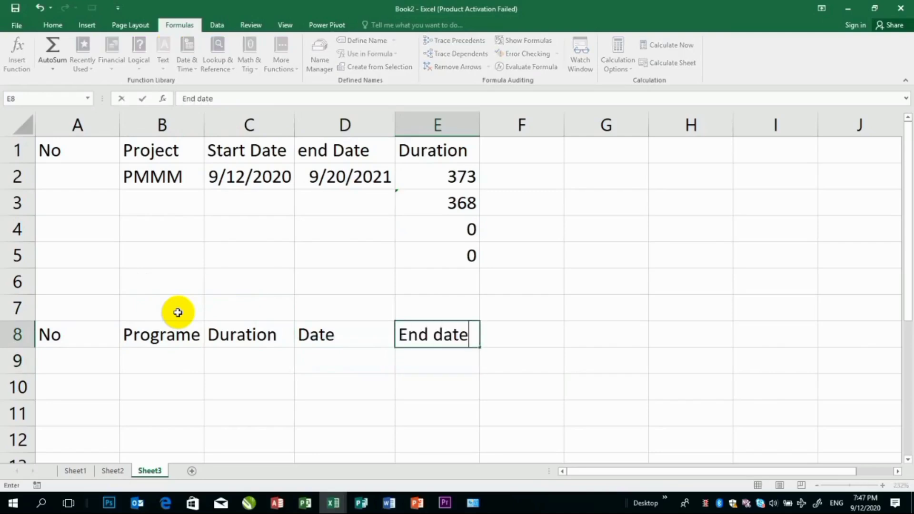
key(Return)
Enter =EDATE(D9,C9) in E9, using the date as start date and the duration as months
text(=)
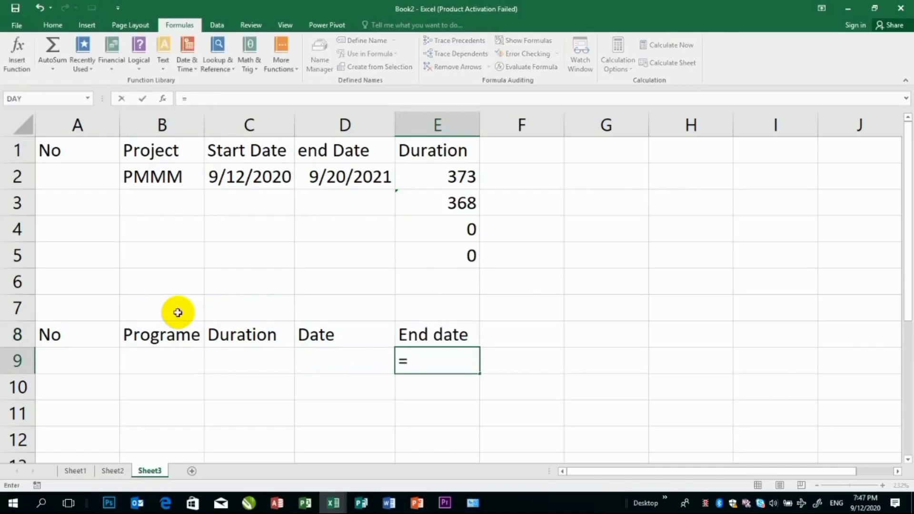
text(edate()
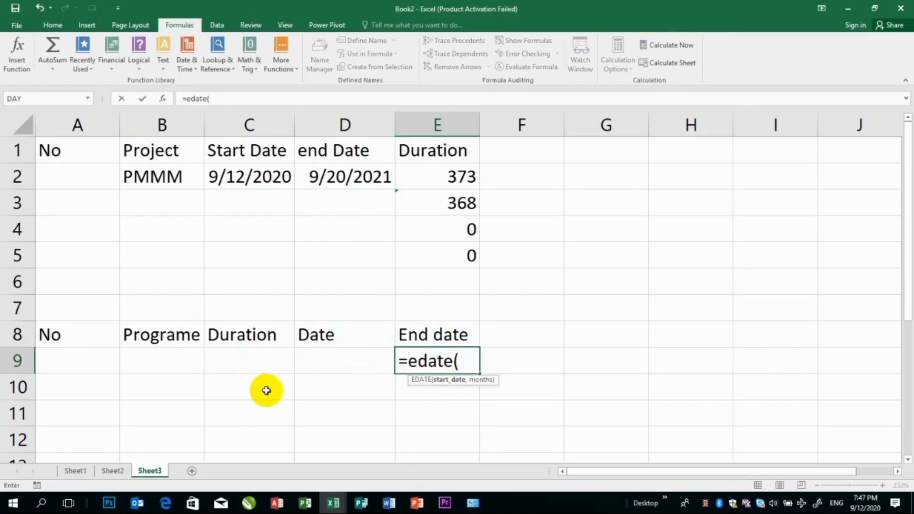
click(324, 366)
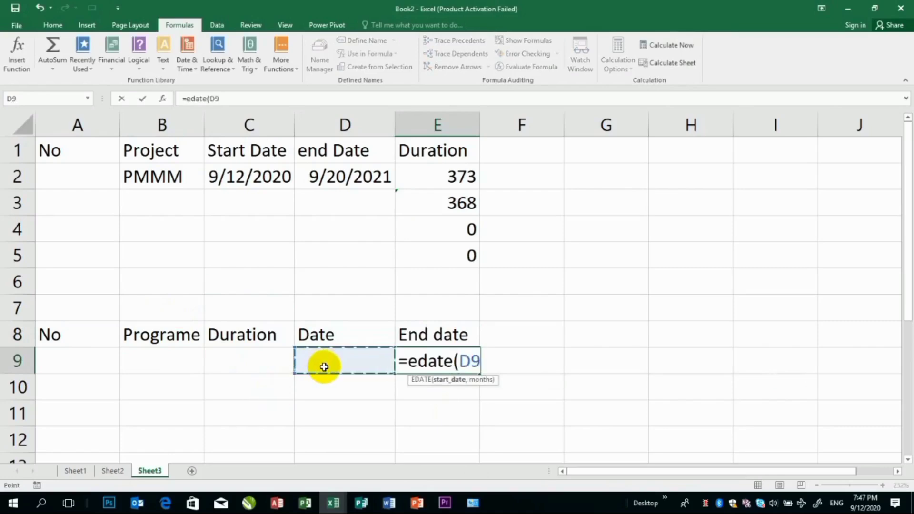
text(,)
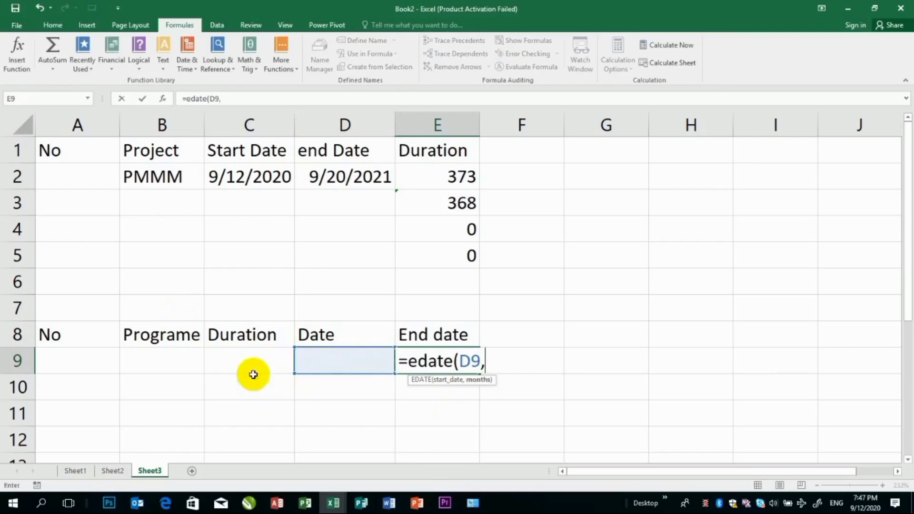
click(255, 355)
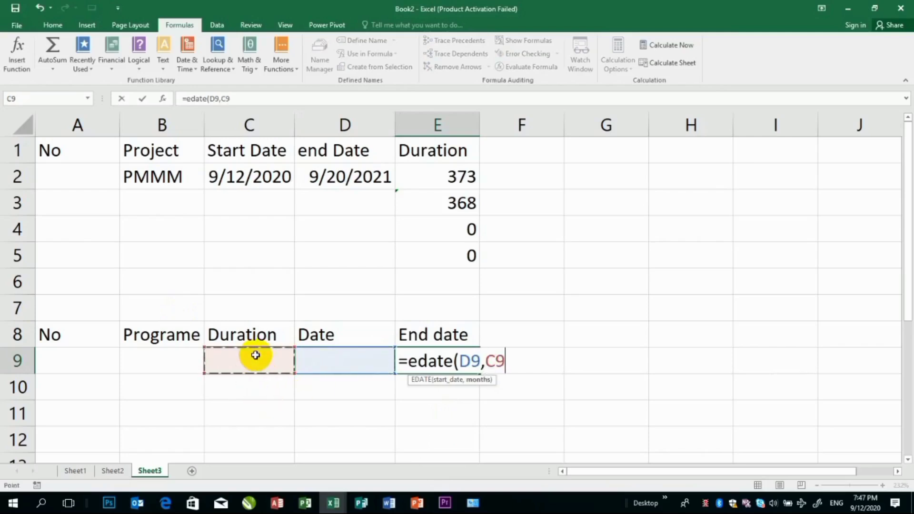
text())
key(Return)
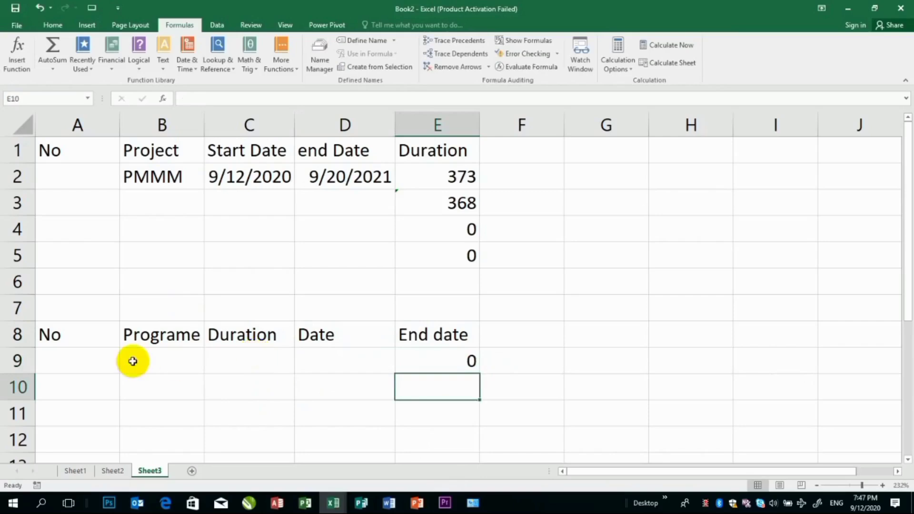
Fill row 9 with number 1, programme Word, duration 3 and the current date, 9/12/2020
click(78, 357)
text(1)
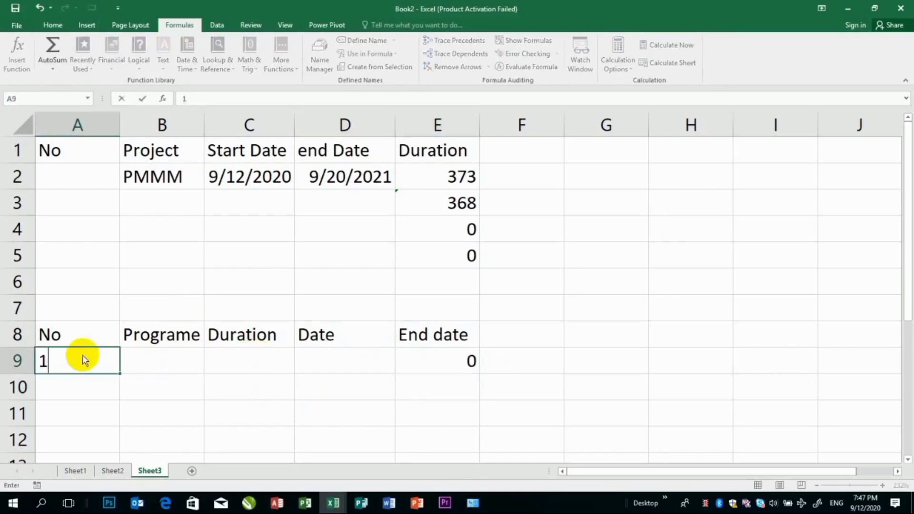
key(Tab)
text(Word)
key(Tab)
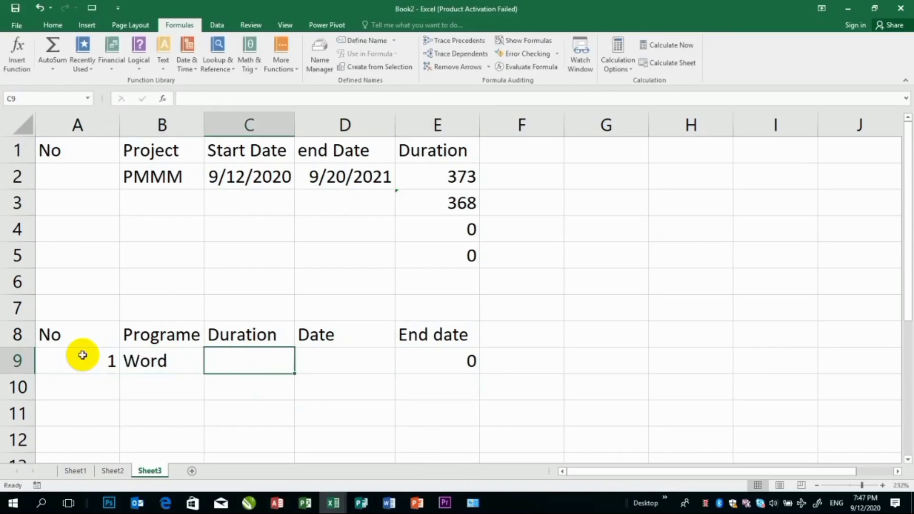
text(3)
key(Tab)
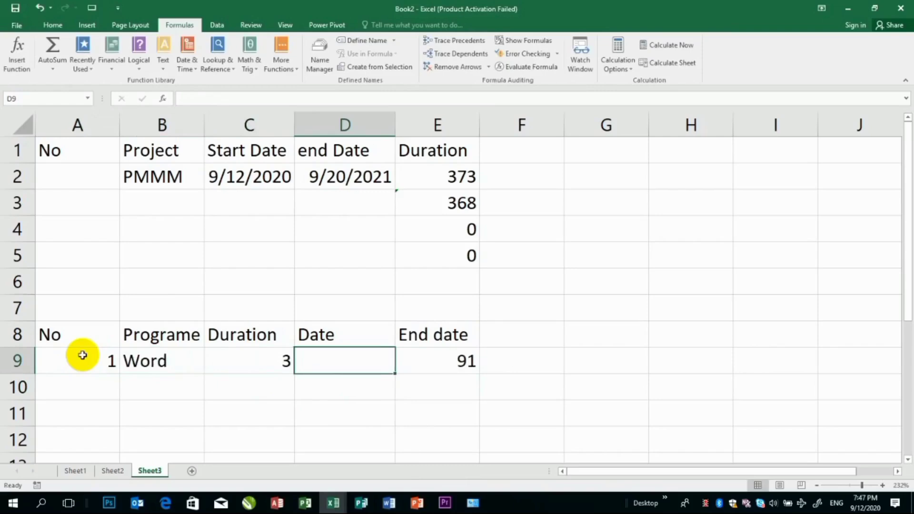
key(ctrl+semicolon)
key(Return)
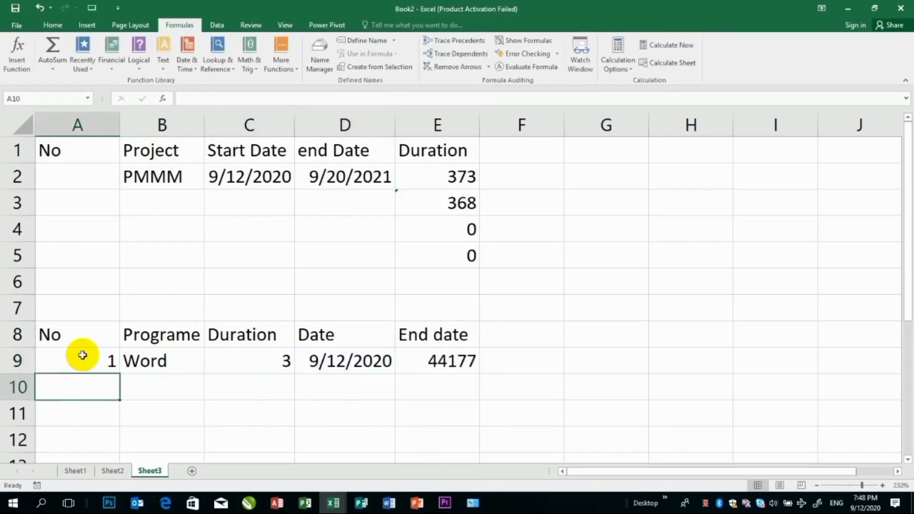
Format the End date result in E9 as Short Date
click(443, 363)
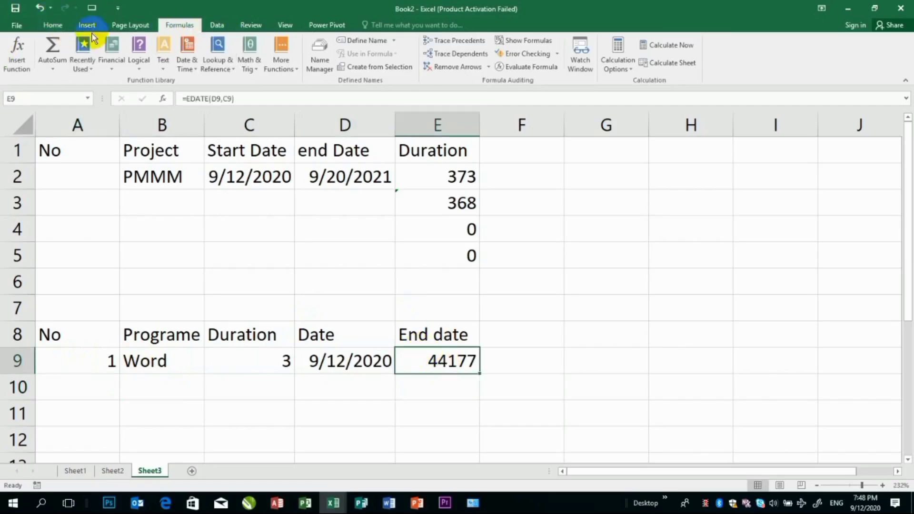
click(68, 30)
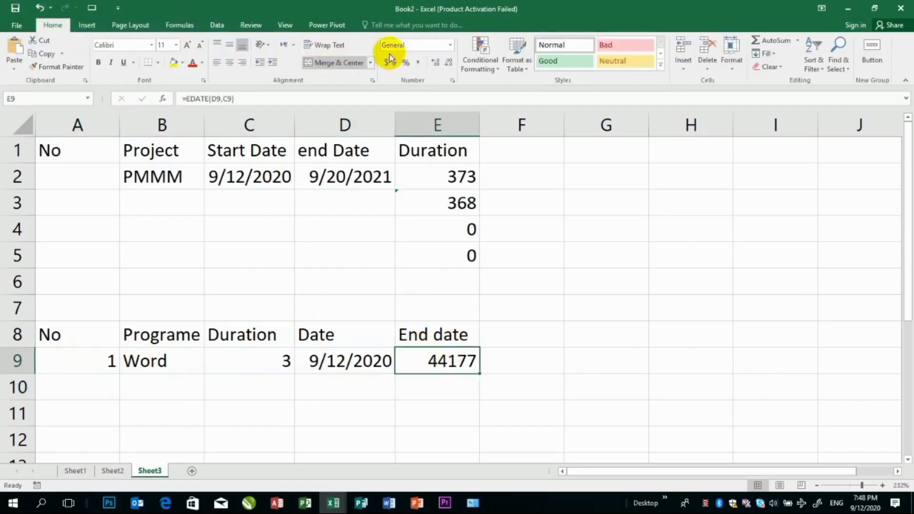
click(450, 46)
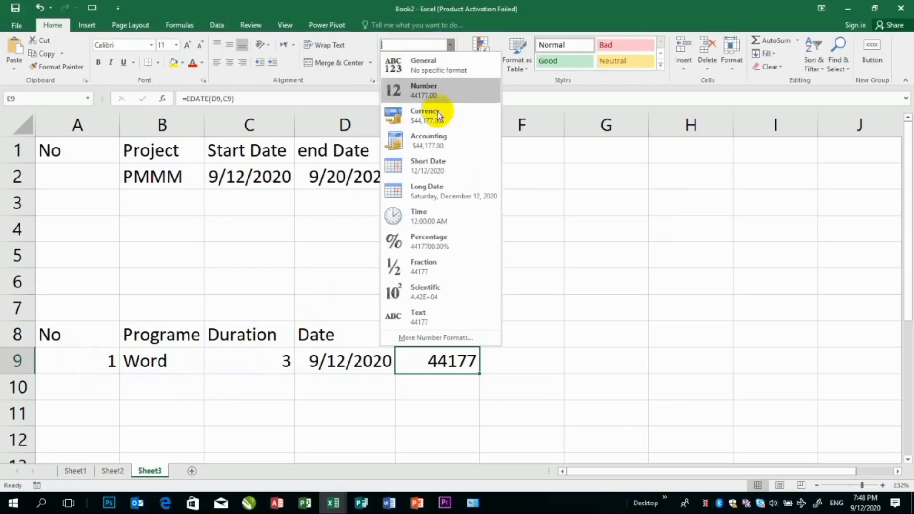
click(433, 167)
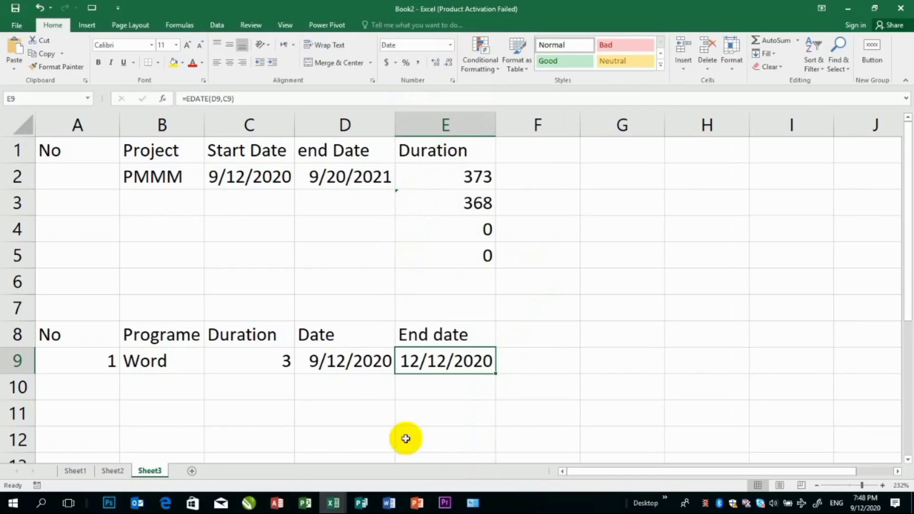
Change the Word programme's duration in C9 to 2
click(387, 362)
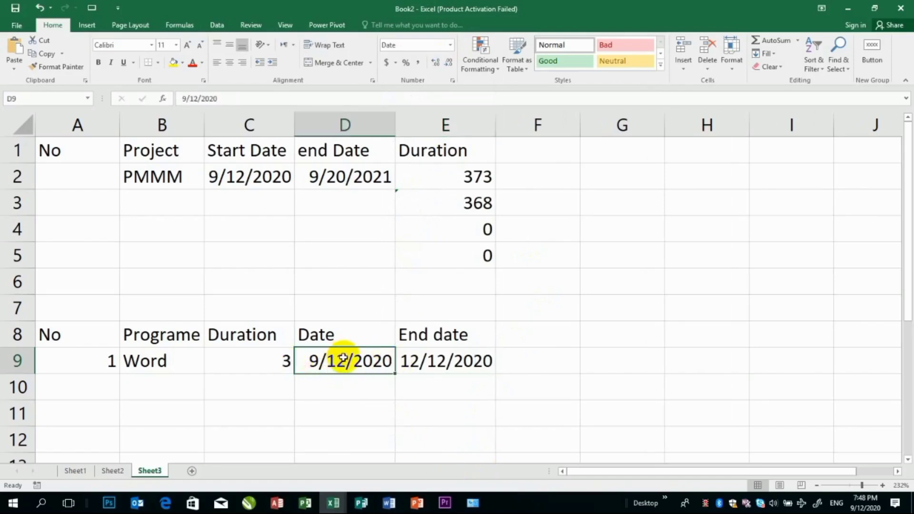
click(282, 359)
text(2)
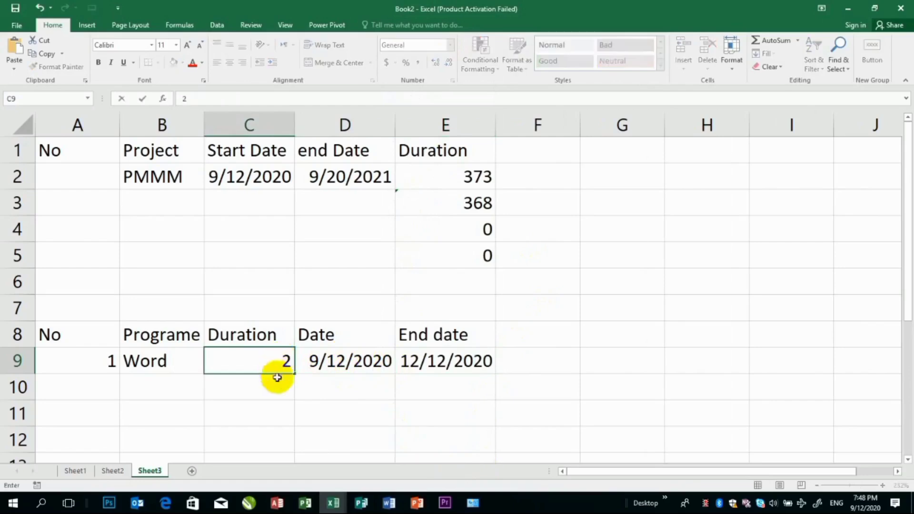
key(Return)
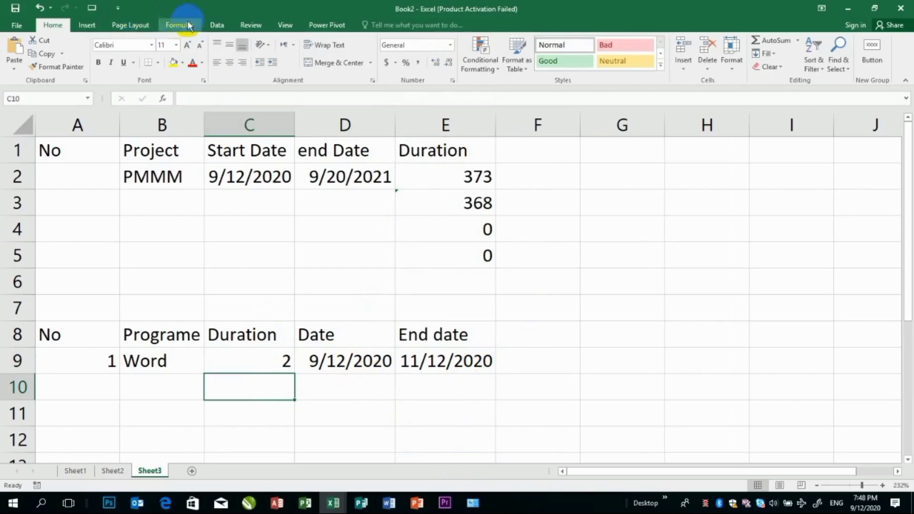
Read the description of the EOMONTH function among the date and time functions
click(215, 28)
click(177, 23)
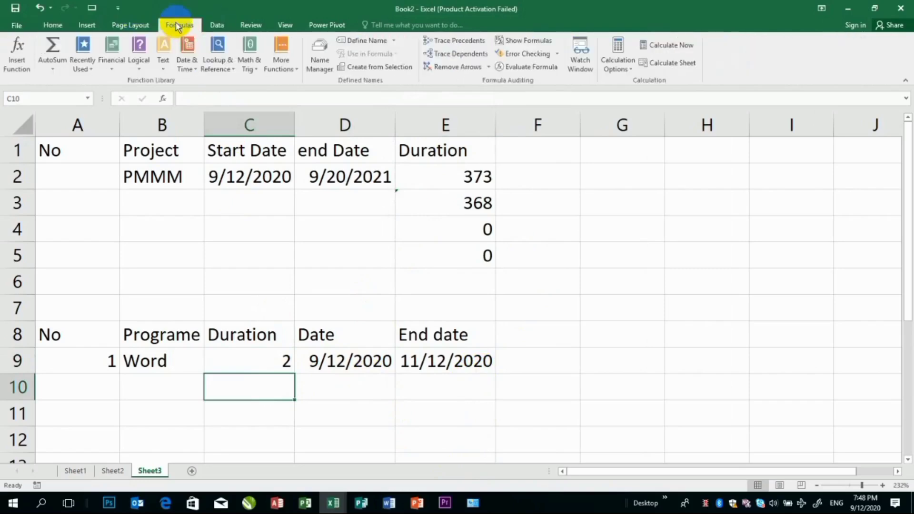
click(194, 61)
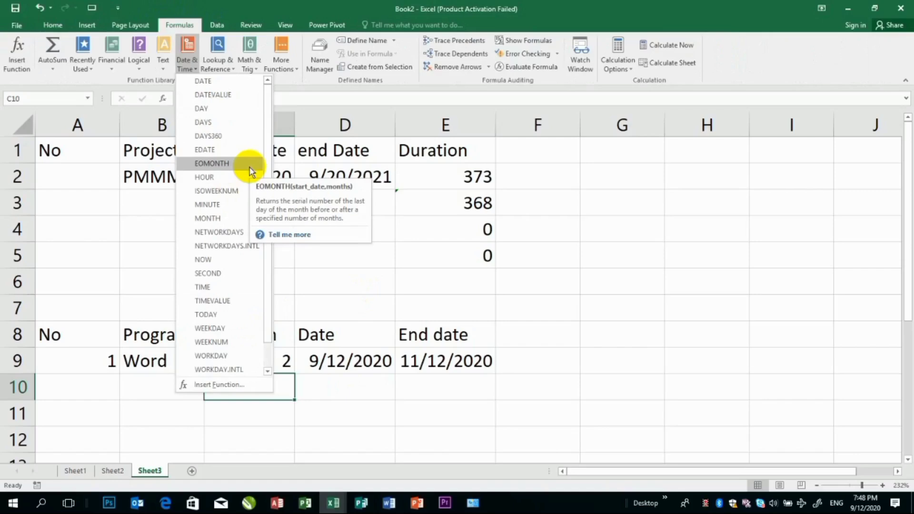
click(434, 384)
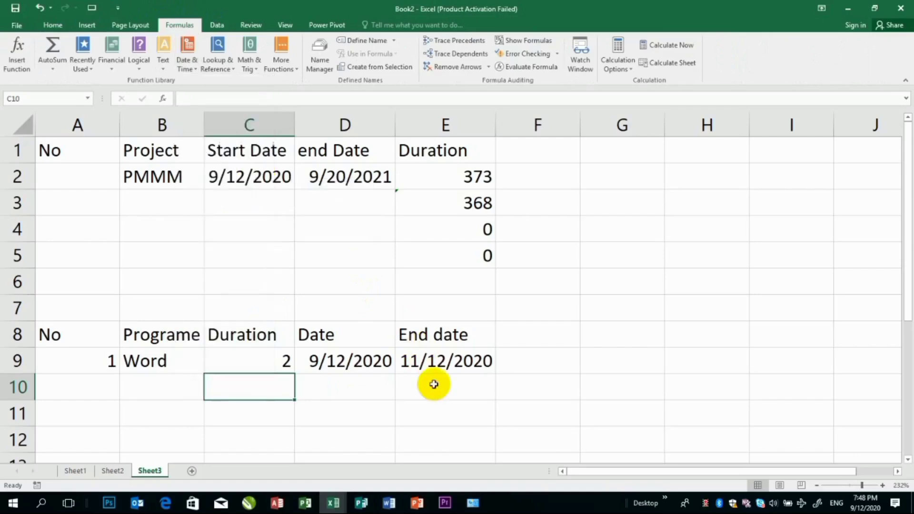
Enter =EOMONTH(D9,C9) in E10 to calculate the month-end date from the Word programme's date and duration
click(435, 383)
text(=em)
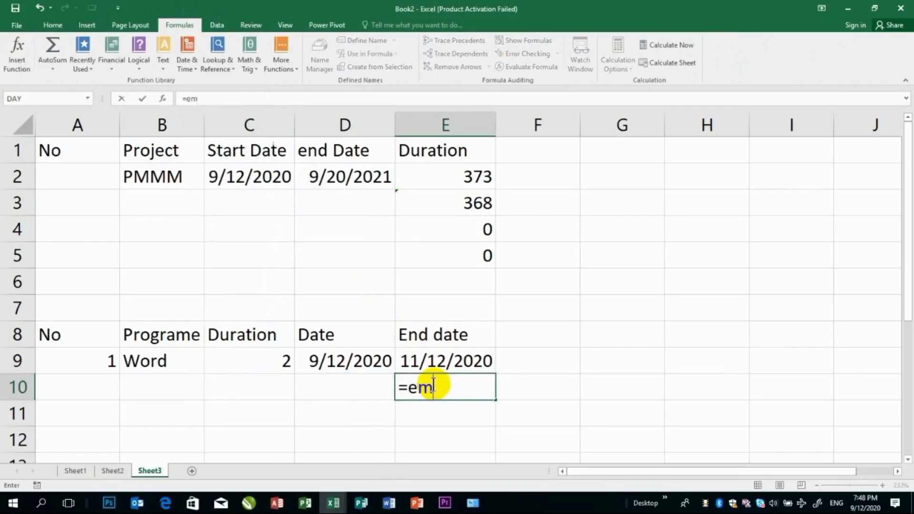
key(BackSpace)
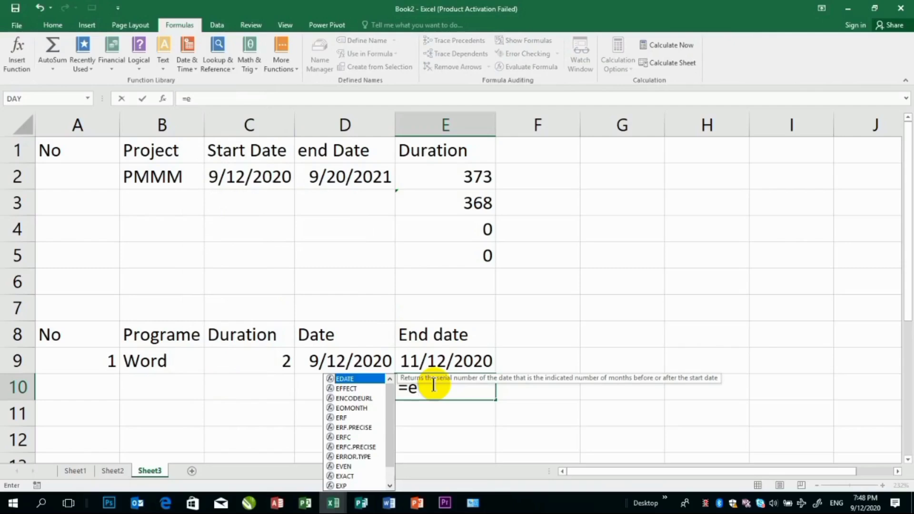
text(omonth()
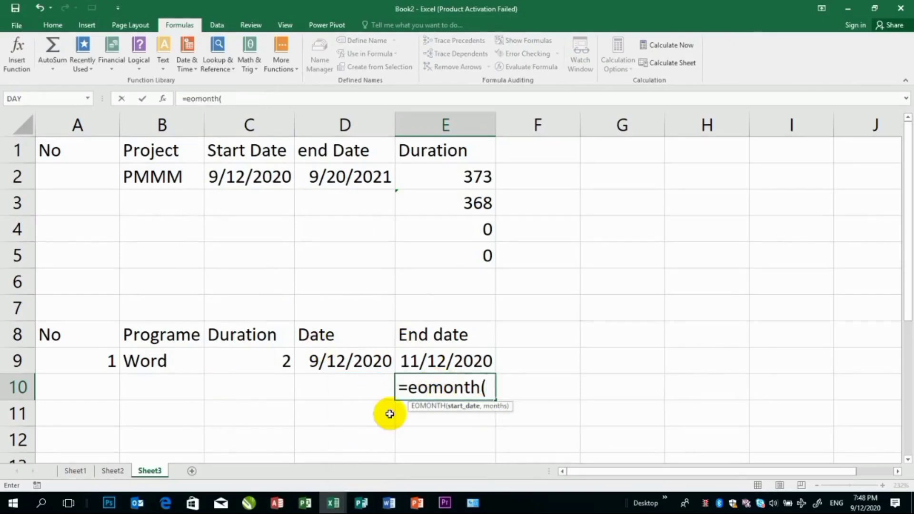
click(348, 357)
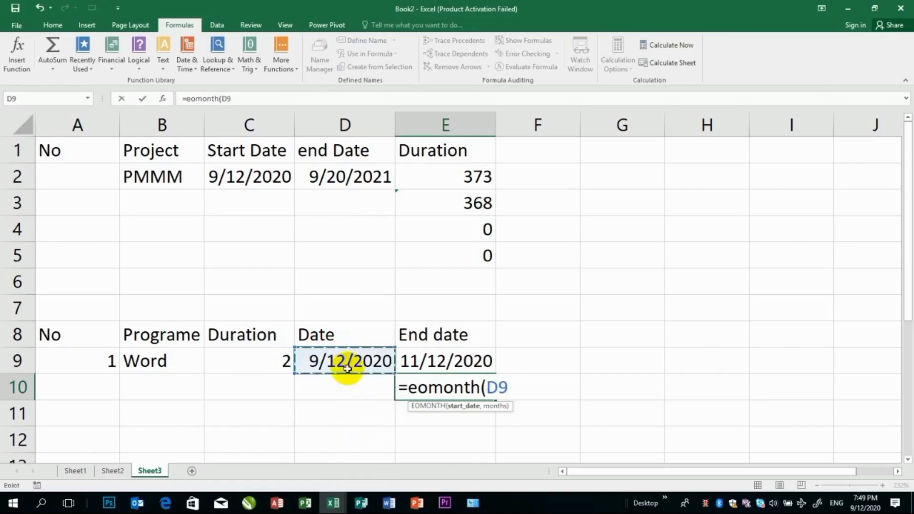
text(,)
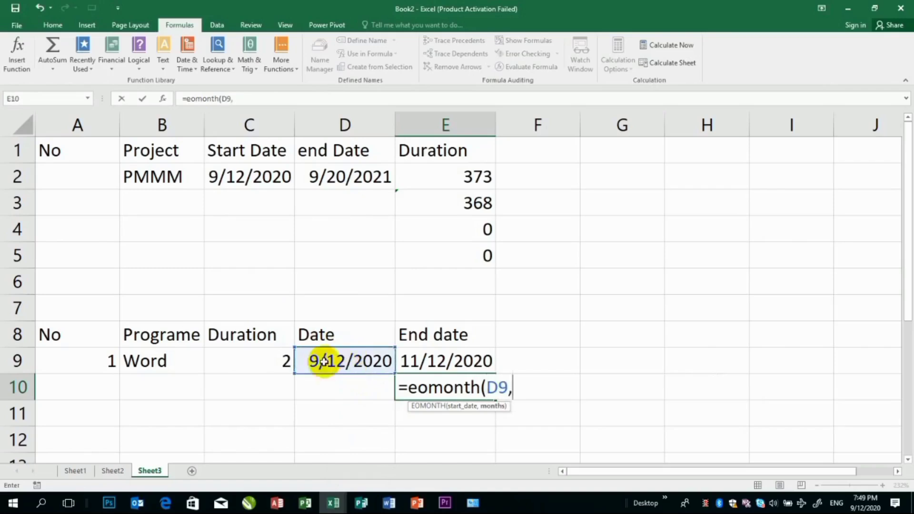
click(284, 361)
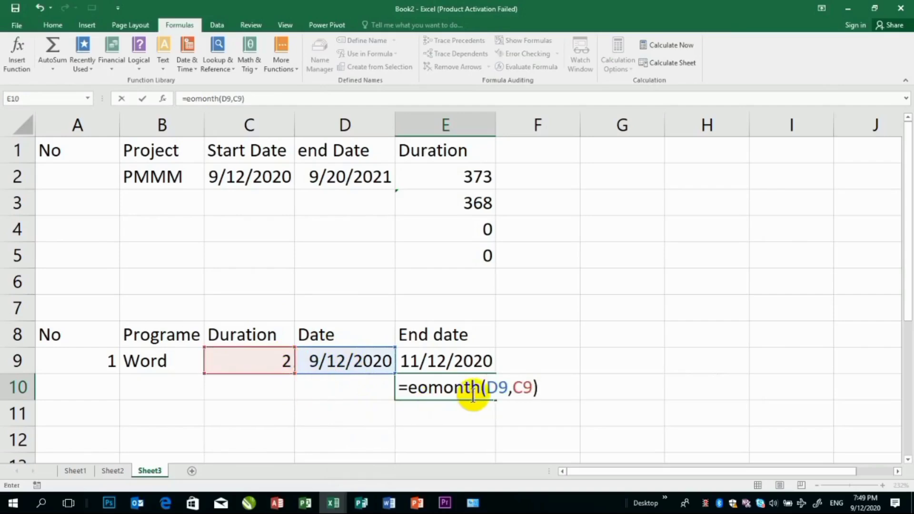
key(Return)
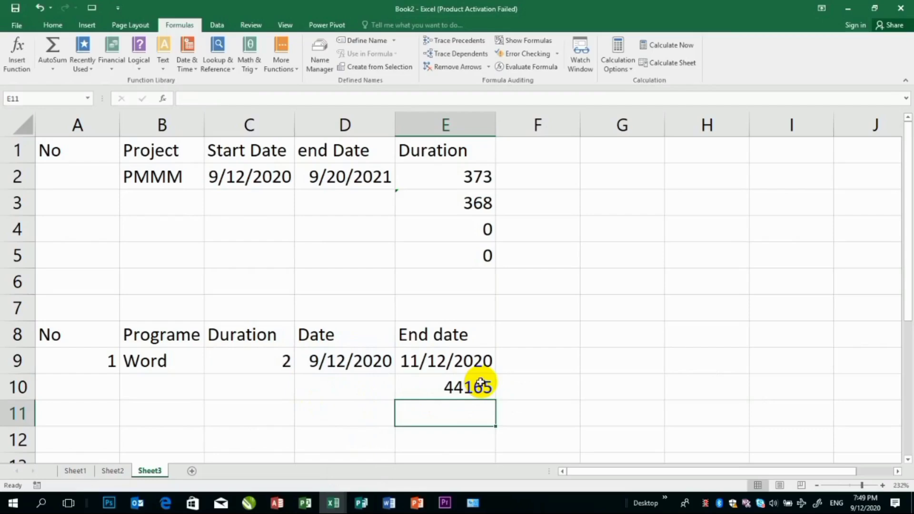
Format the EOMONTH result in E10 as Short Date
click(480, 382)
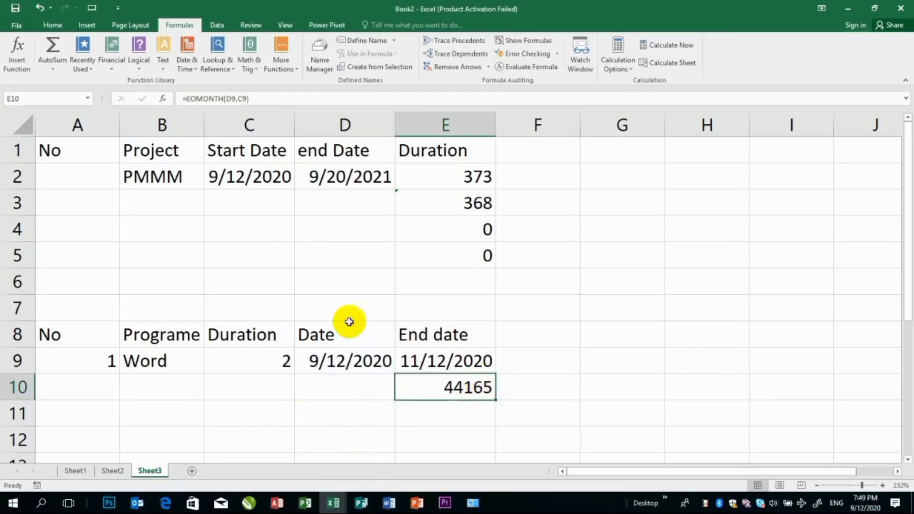
click(52, 25)
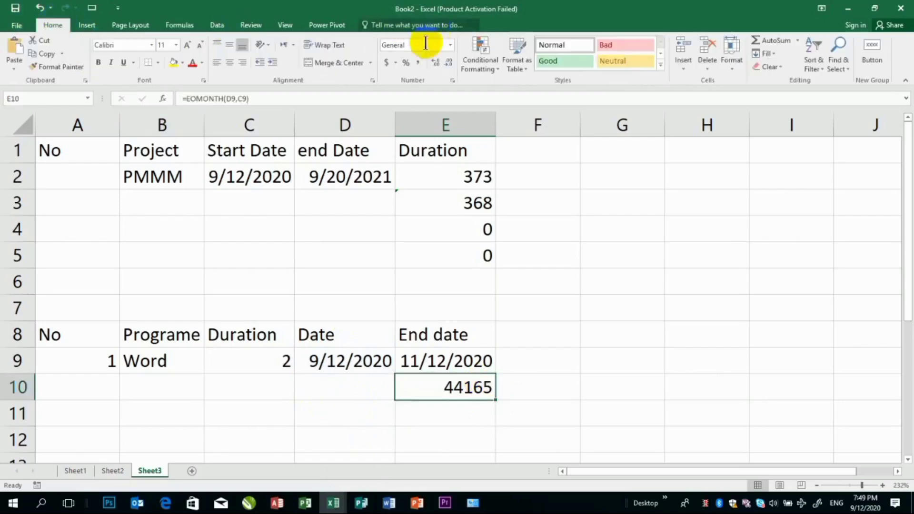
click(450, 46)
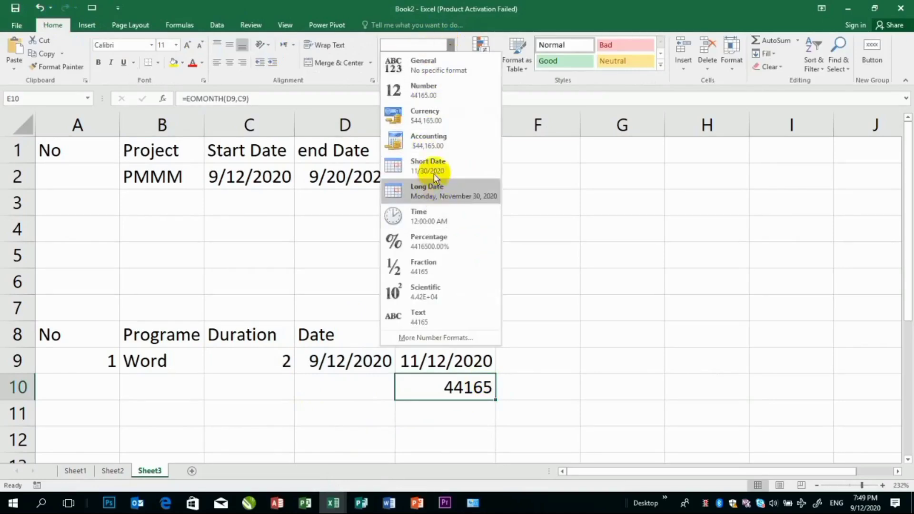
click(431, 161)
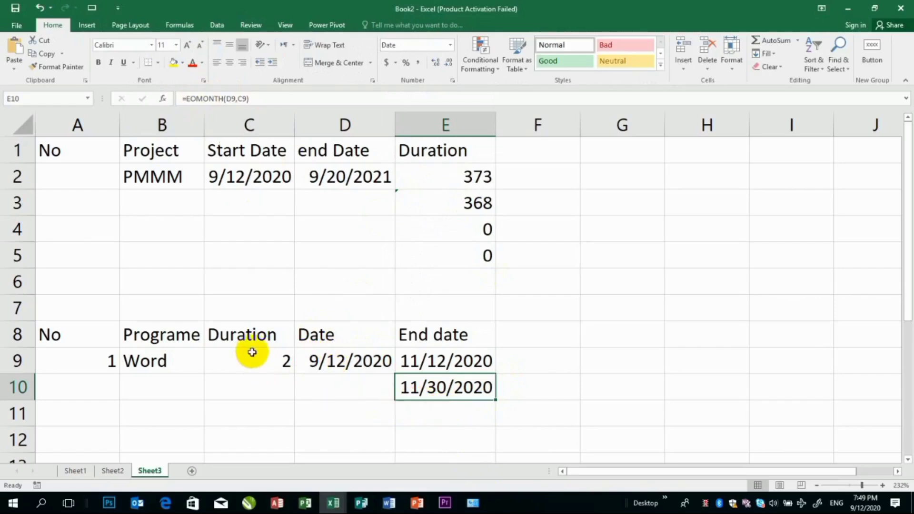
click(467, 413)
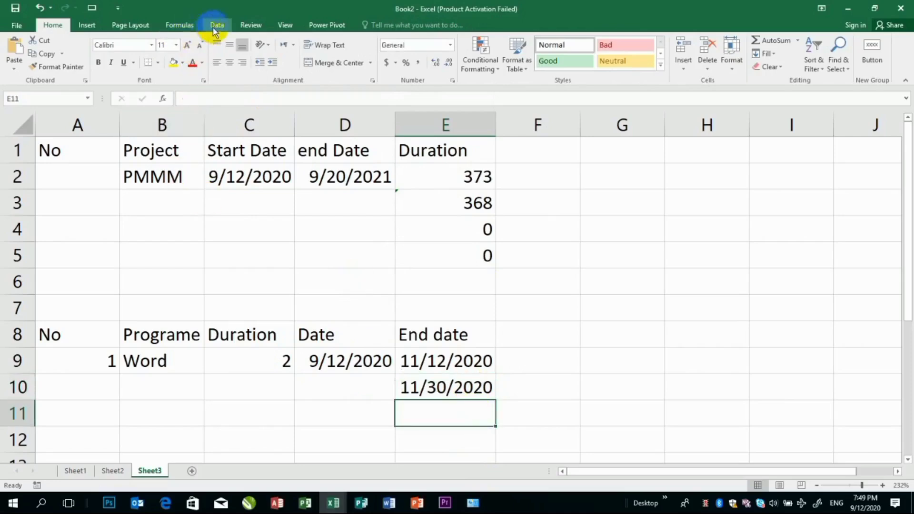
click(179, 26)
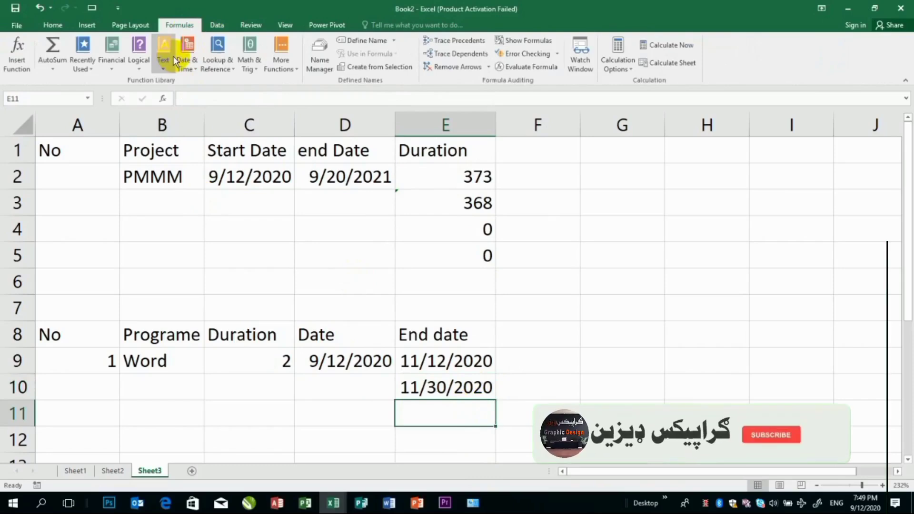
click(173, 60)
click(185, 48)
click(186, 62)
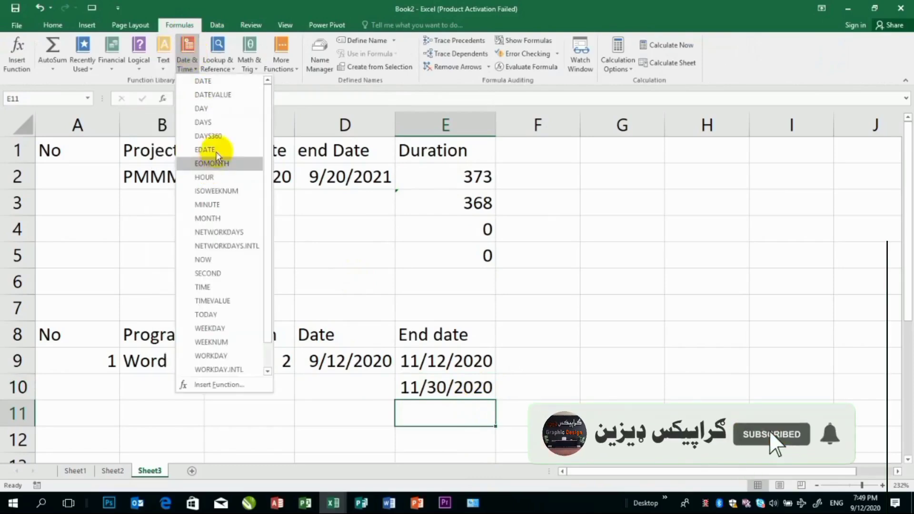
click(526, 281)
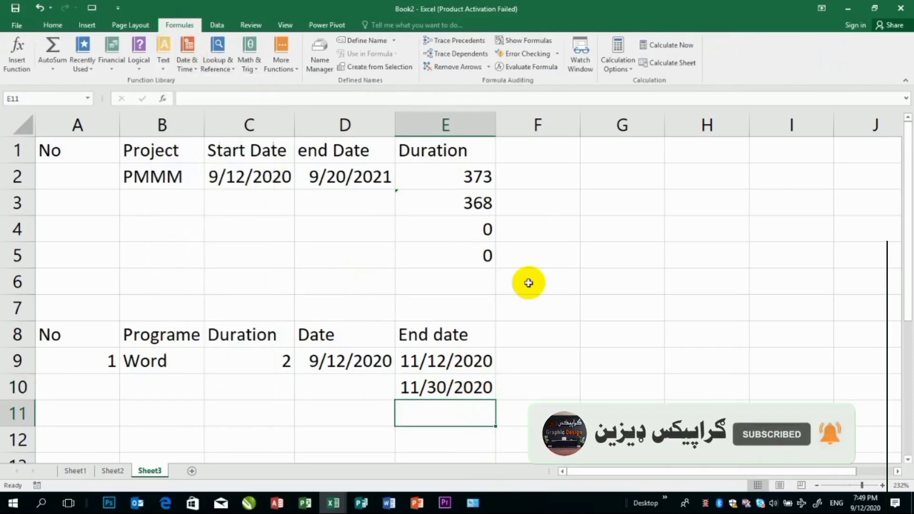